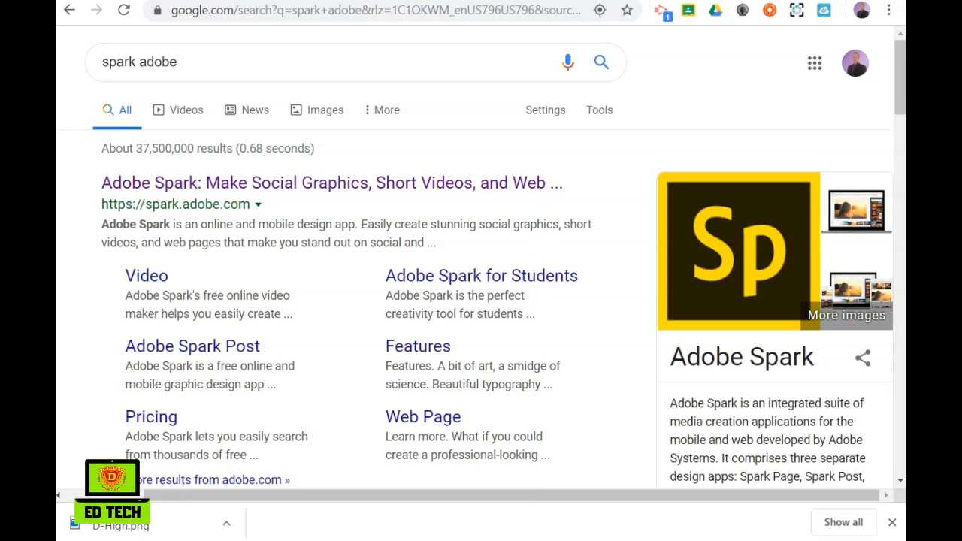
Open the Adobe Spark website and log in through Google with the school district account.
{"action": "key", "text": "ctrl+Tab"}
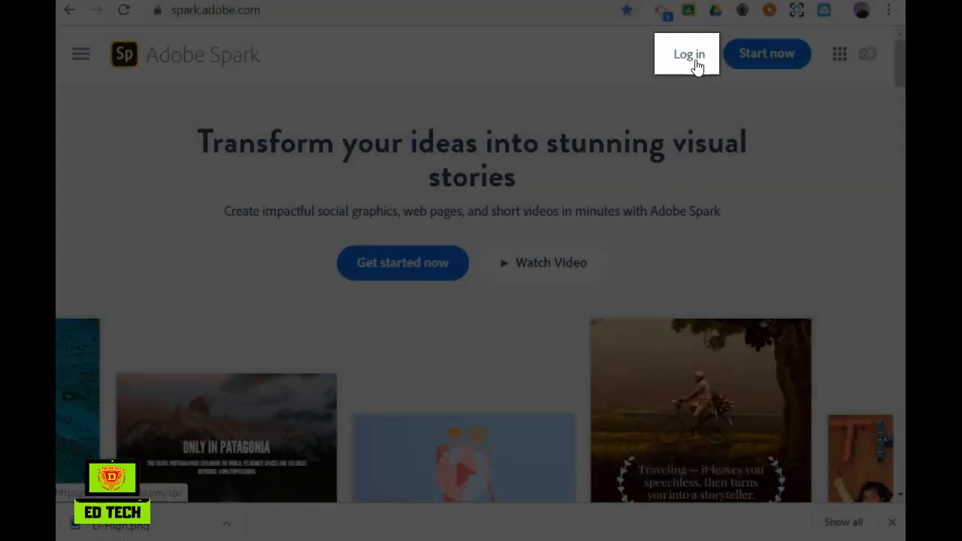
{"action": "left_click", "coordinate": [689, 54]}
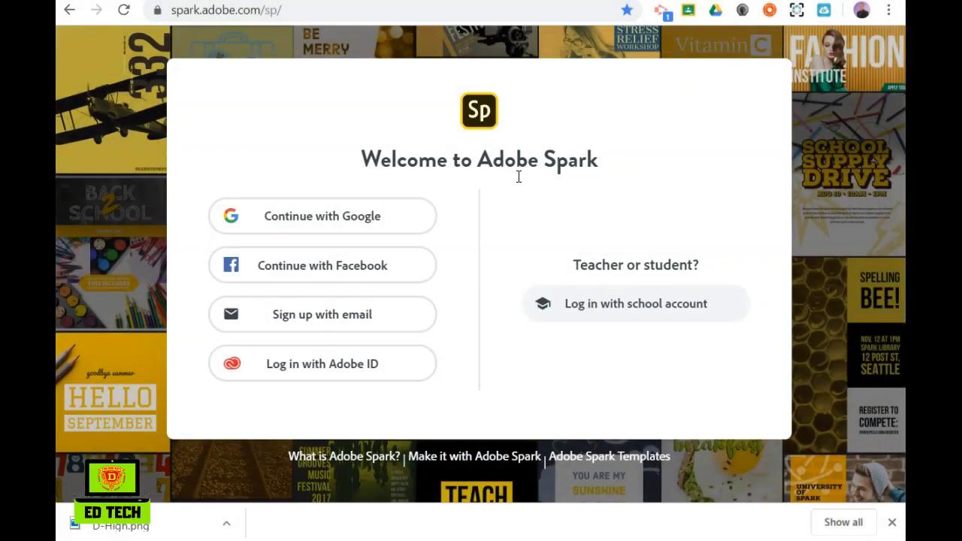
{"action": "left_click", "coordinate": [356, 226]}
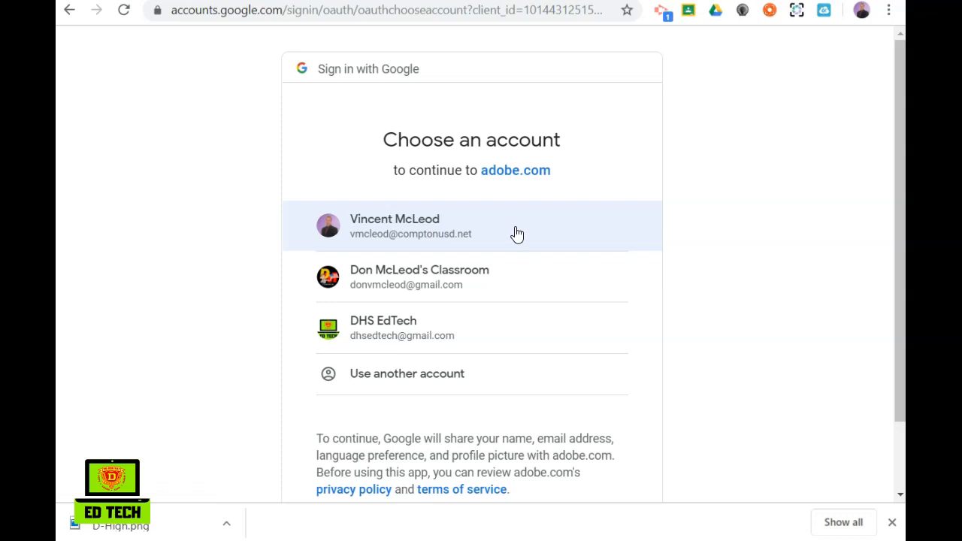
{"action": "left_click", "coordinate": [515, 228]}
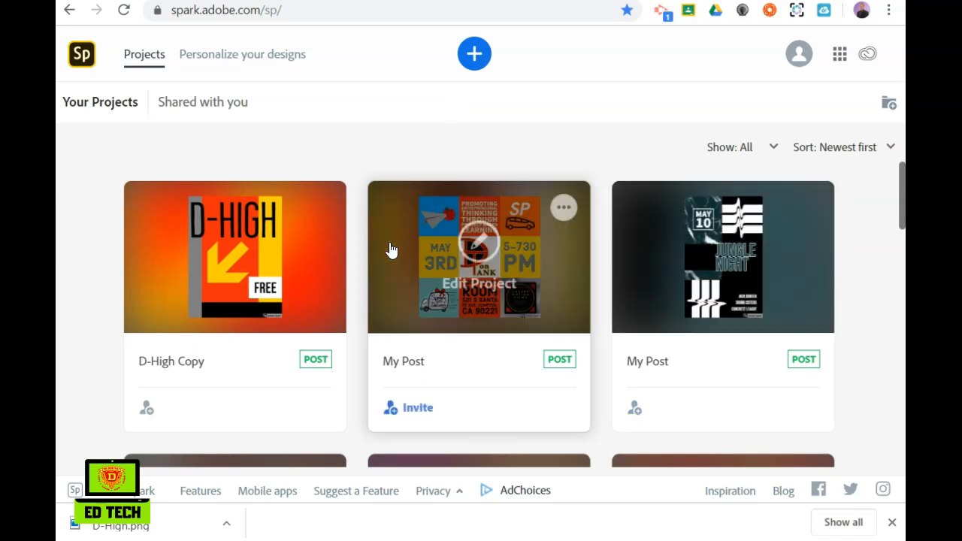
Start a new project and browse the template gallery across all categories.
{"action": "left_click", "coordinate": [473, 64]}
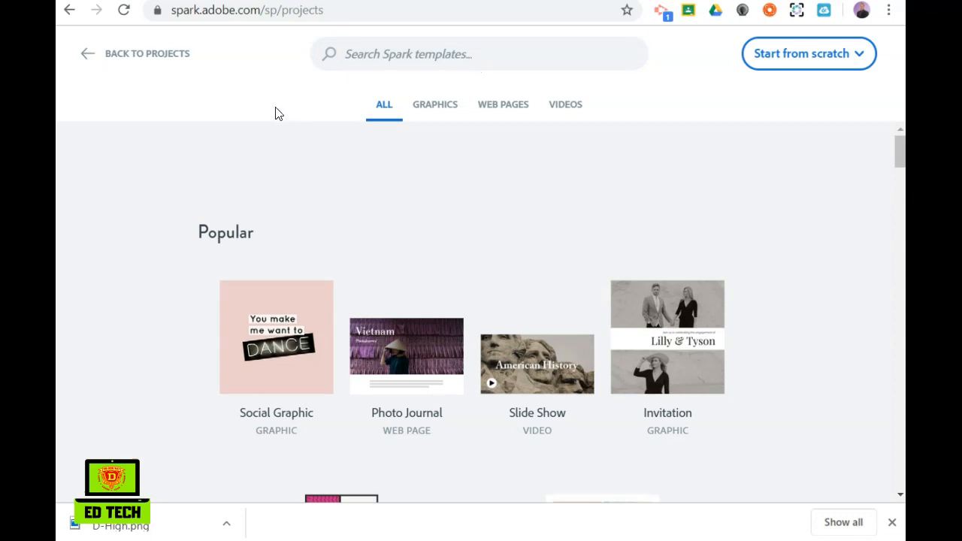
{"action": "scroll", "coordinate": [450, 206], "scroll_direction": "down", "scroll_amount": 1}
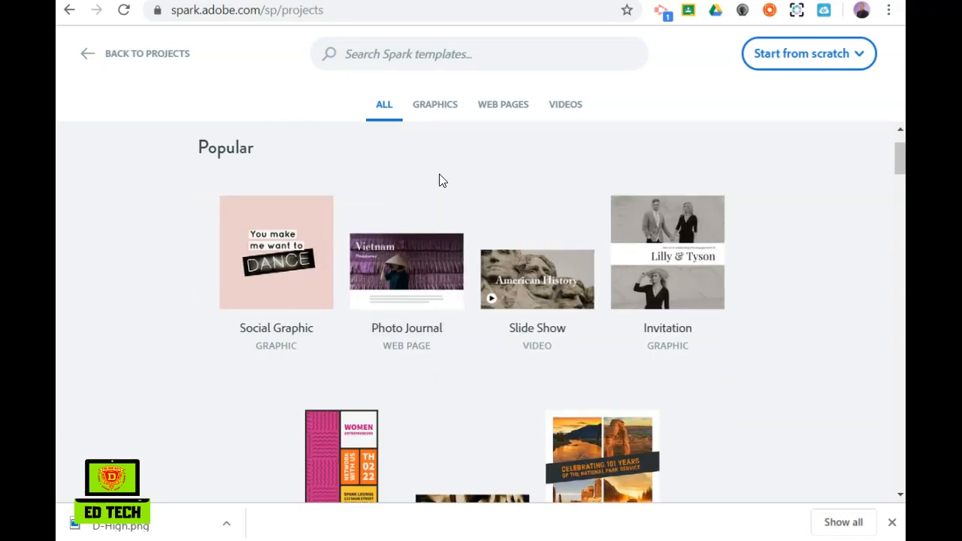
{"action": "scroll", "coordinate": [442, 180], "scroll_direction": "down", "scroll_amount": 6}
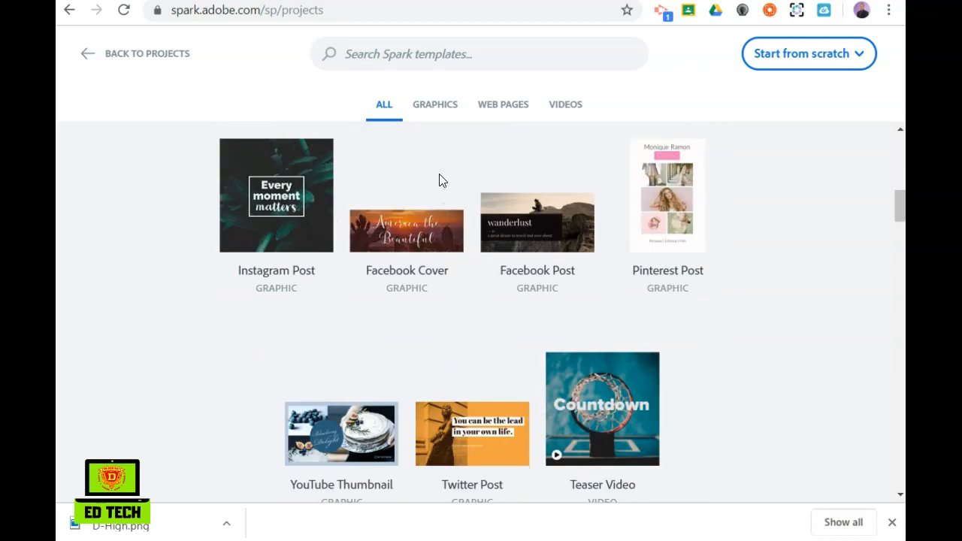
{"action": "scroll", "coordinate": [442, 181], "scroll_direction": "down", "scroll_amount": 2}
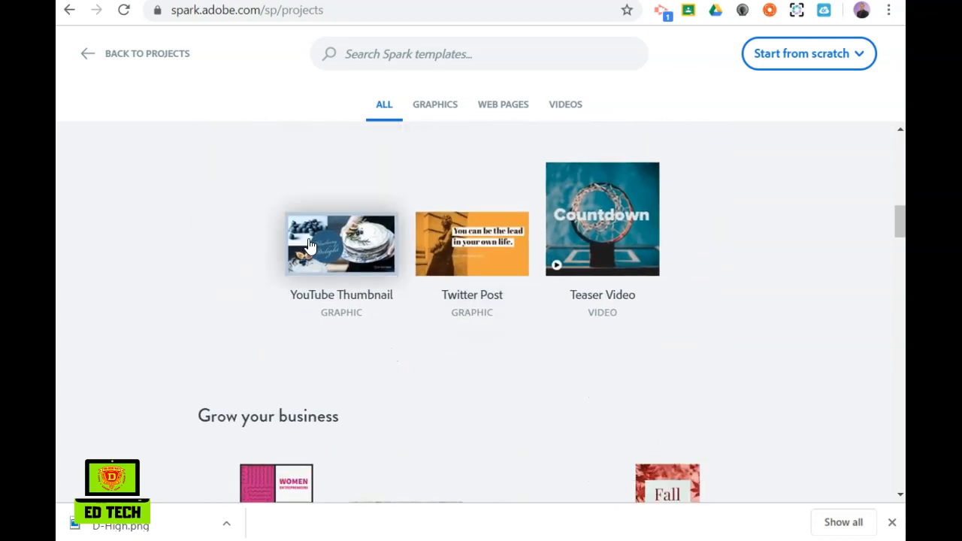
{"action": "scroll", "coordinate": [518, 241], "scroll_direction": "down", "scroll_amount": 2}
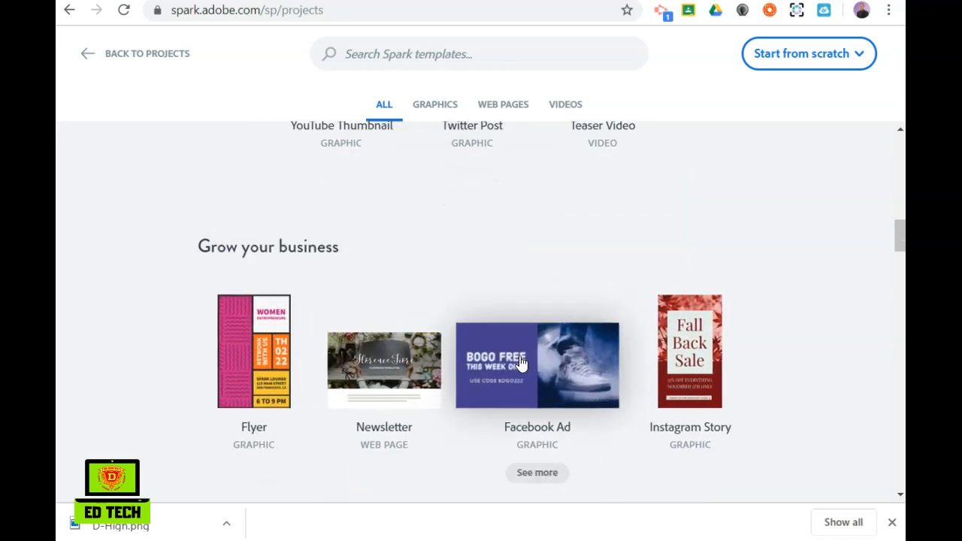
{"action": "scroll", "coordinate": [519, 361], "scroll_direction": "down", "scroll_amount": 3}
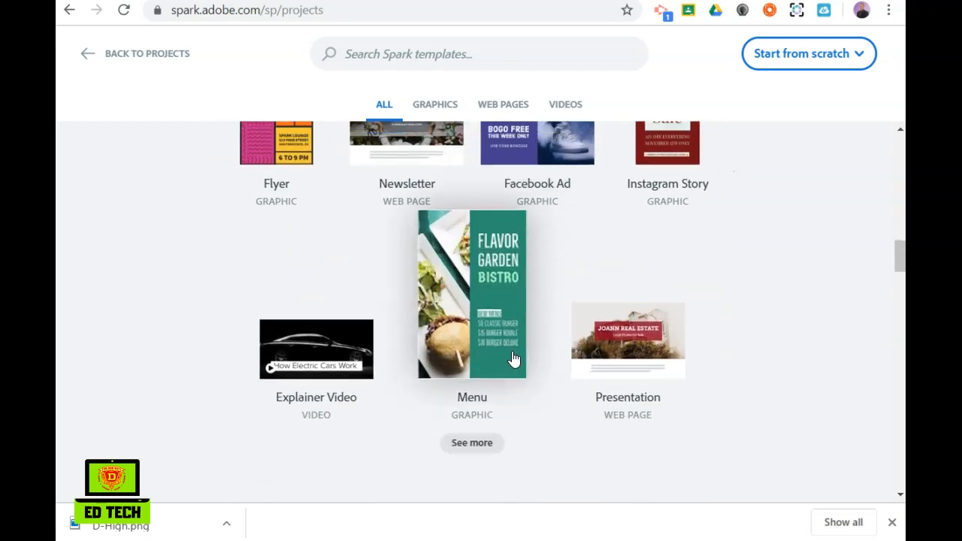
{"action": "scroll", "coordinate": [513, 359], "scroll_direction": "up", "scroll_amount": 10}
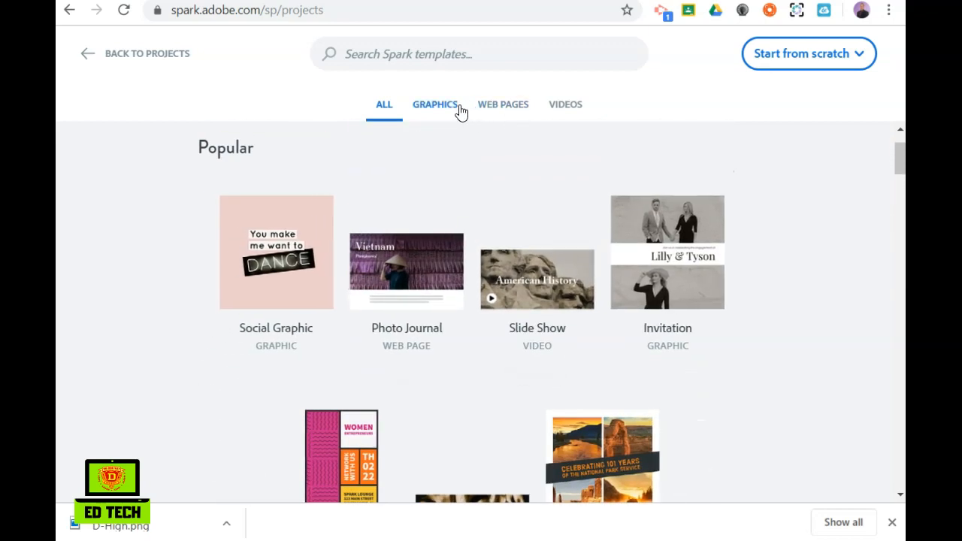
Narrow the gallery to graphics and show more templates of the Twitter Promo type.
{"action": "left_click", "coordinate": [436, 105]}
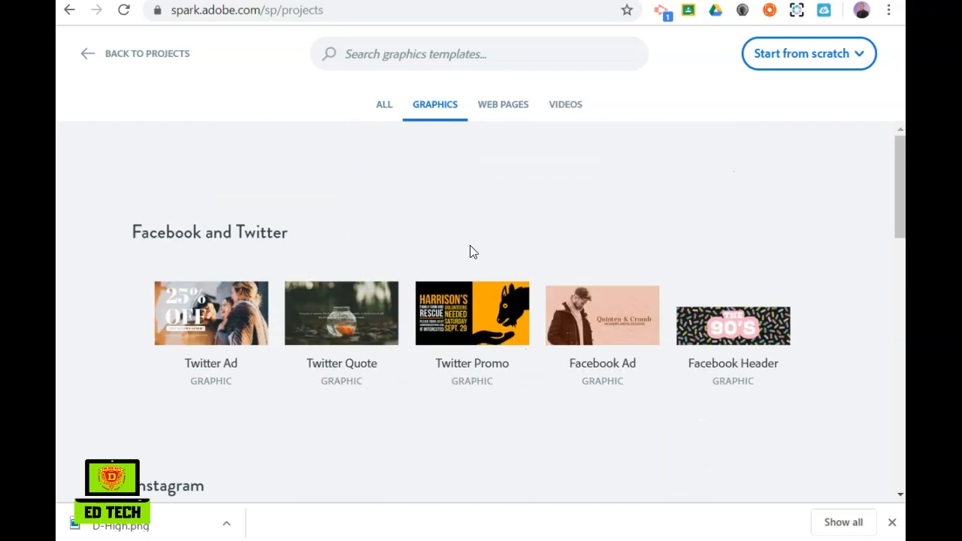
{"action": "mouse_move", "coordinate": [471, 313]}
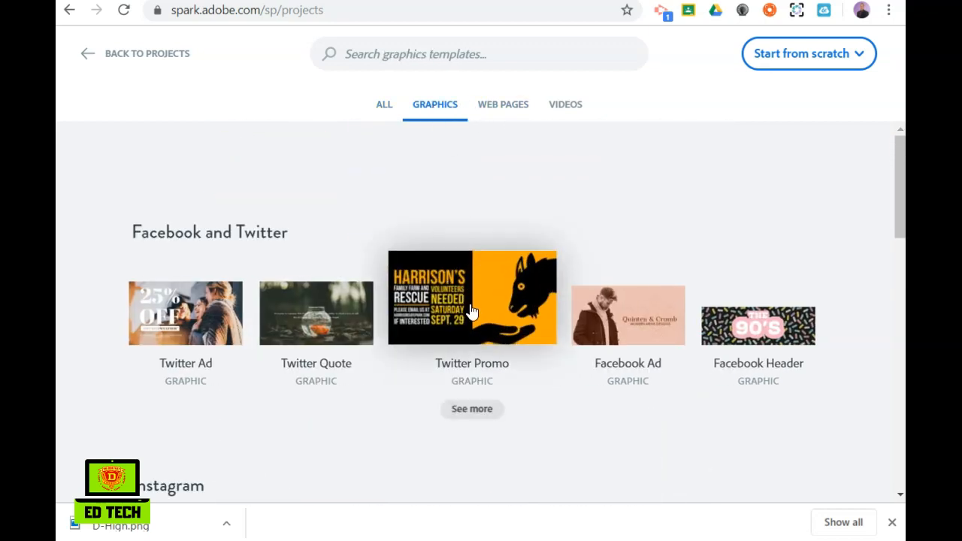
{"action": "left_click", "coordinate": [472, 410]}
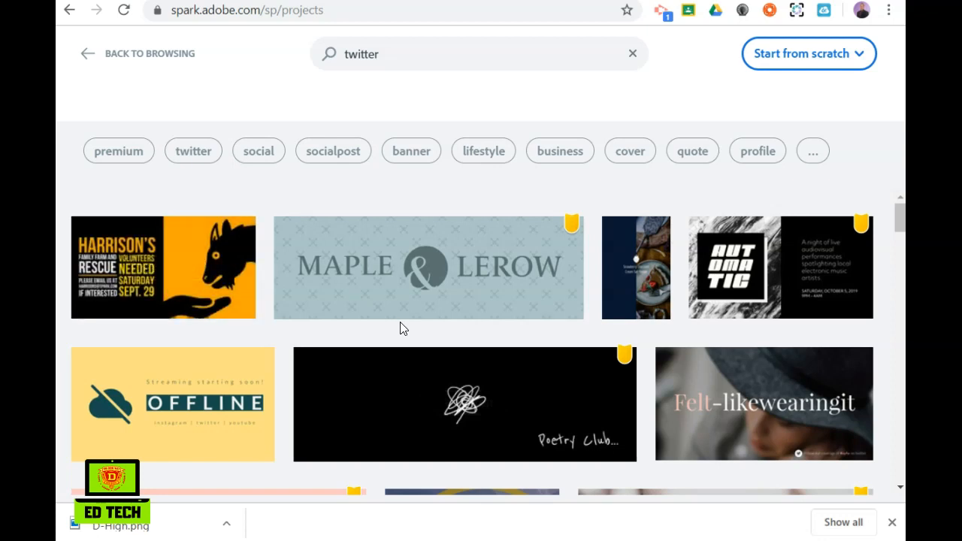
Browse the Twitter templates and create a post from the black and orange Harrison's Family Farm and Rescue template.
{"action": "scroll", "coordinate": [511, 319], "scroll_direction": "down", "scroll_amount": 2}
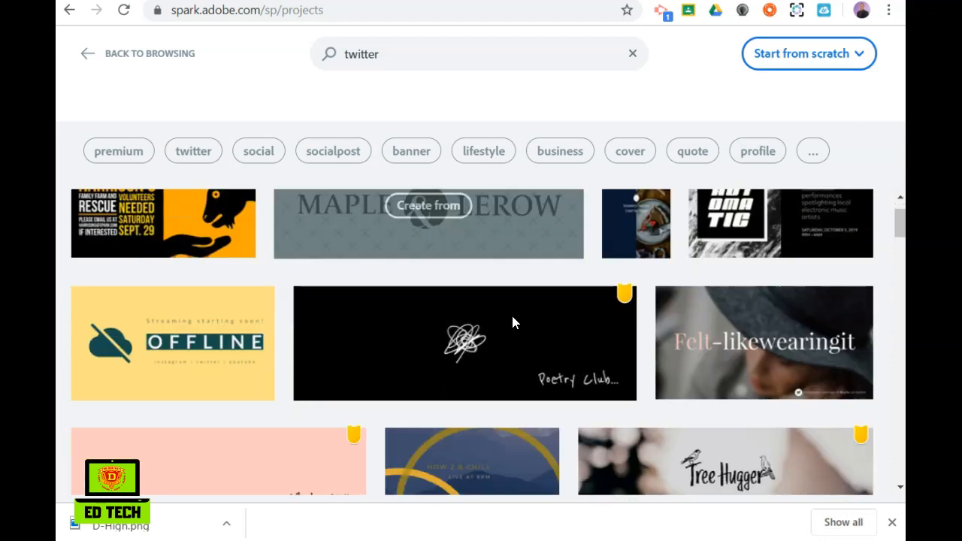
{"action": "scroll", "coordinate": [512, 322], "scroll_direction": "down", "scroll_amount": 10}
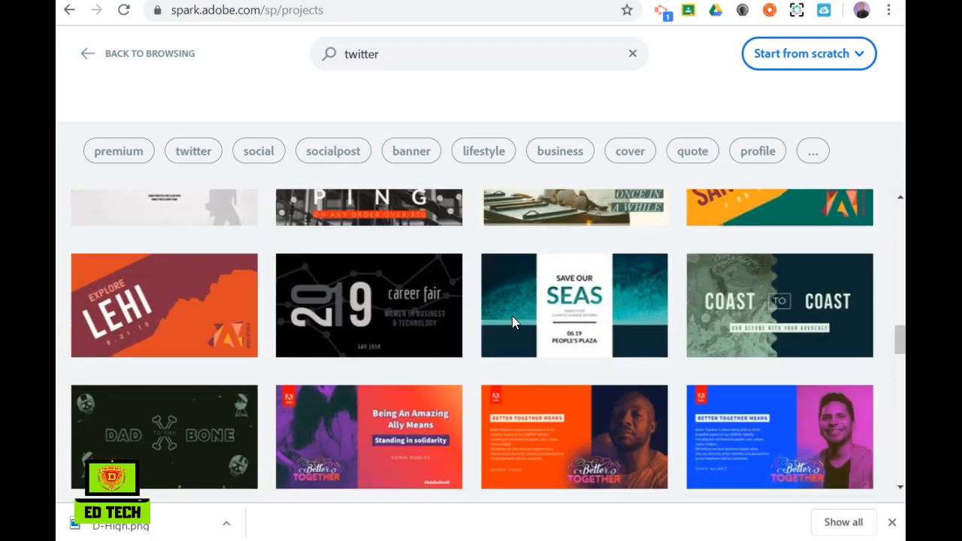
{"action": "scroll", "coordinate": [513, 321], "scroll_direction": "down", "scroll_amount": 8}
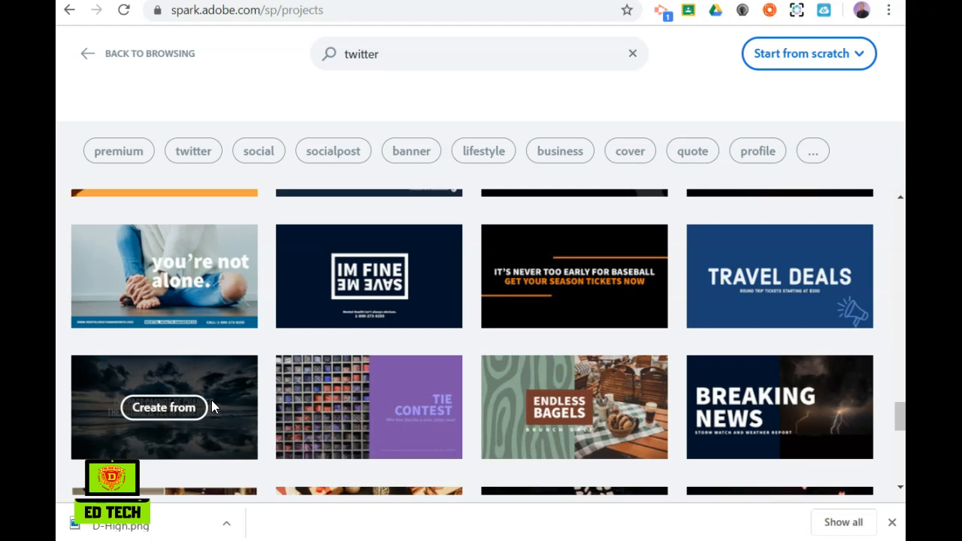
{"action": "scroll", "coordinate": [207, 394], "scroll_direction": "up", "scroll_amount": 6}
{"action": "scroll", "coordinate": [206, 394], "scroll_direction": "down", "scroll_amount": 5}
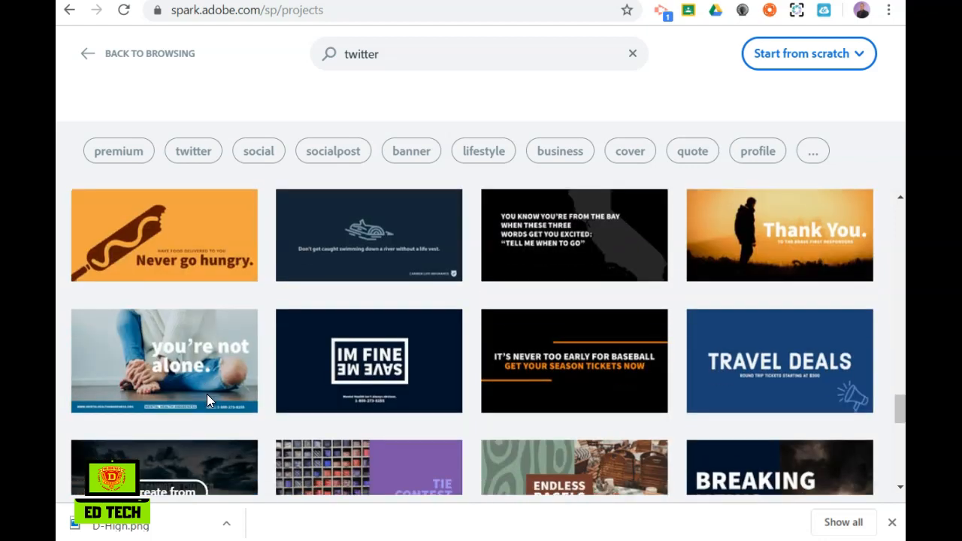
{"action": "scroll", "coordinate": [207, 393], "scroll_direction": "up", "scroll_amount": 1}
{"action": "scroll", "coordinate": [206, 394], "scroll_direction": "down", "scroll_amount": 2}
{"action": "scroll", "coordinate": [207, 394], "scroll_direction": "up", "scroll_amount": 10}
{"action": "scroll", "coordinate": [207, 395], "scroll_direction": "up", "scroll_amount": 10}
{"action": "left_click", "coordinate": [204, 398]}
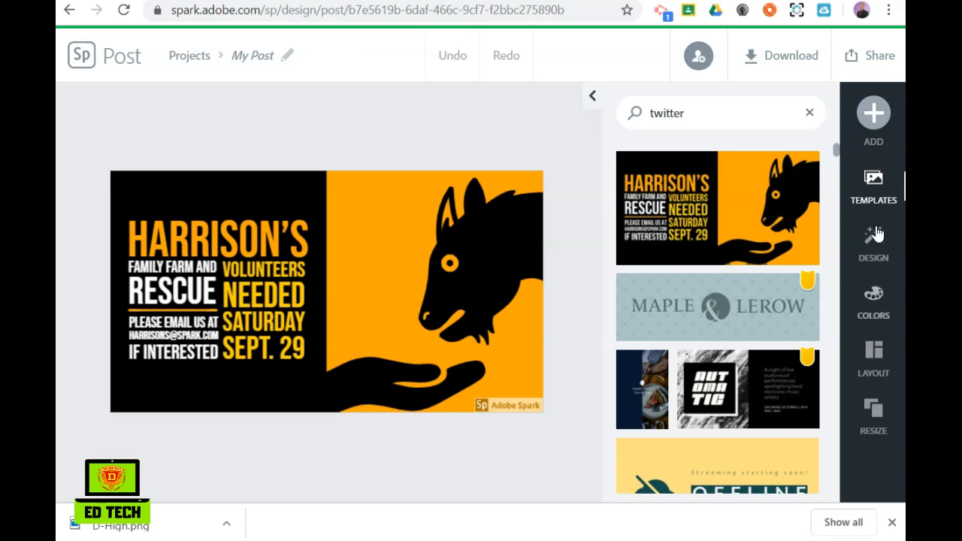
Delete the black goat and hand icon from the orange half of the post.
{"action": "left_click", "coordinate": [873, 113]}
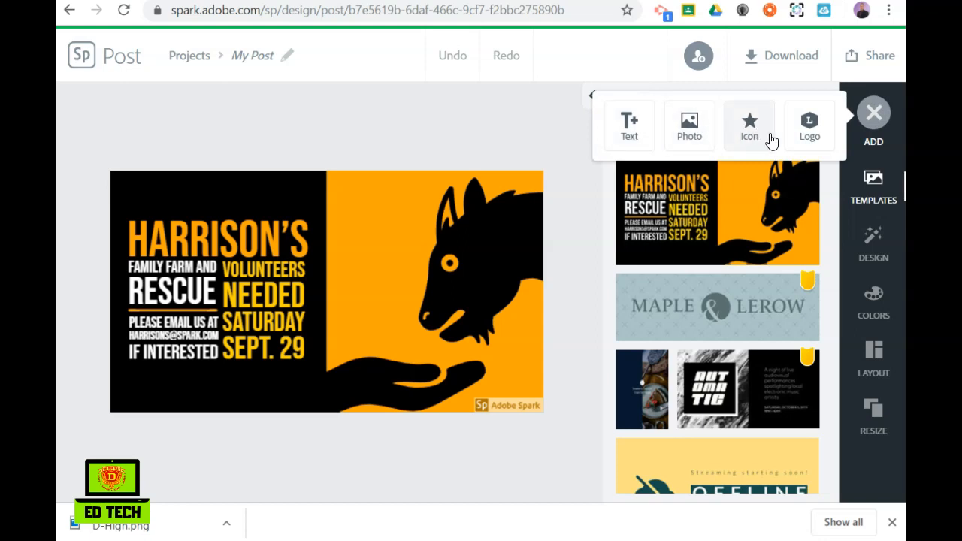
{"action": "left_click", "coordinate": [464, 257]}
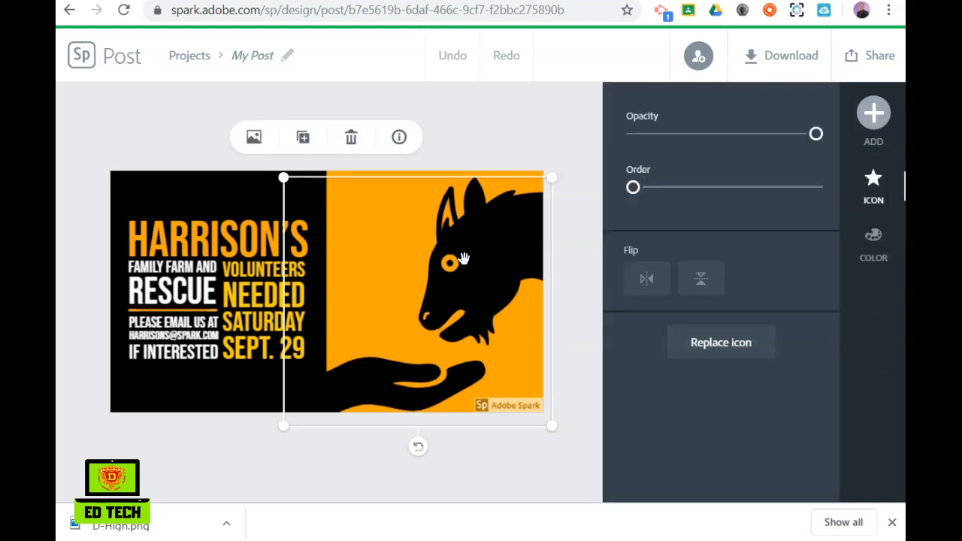
{"action": "key", "text": "Delete"}
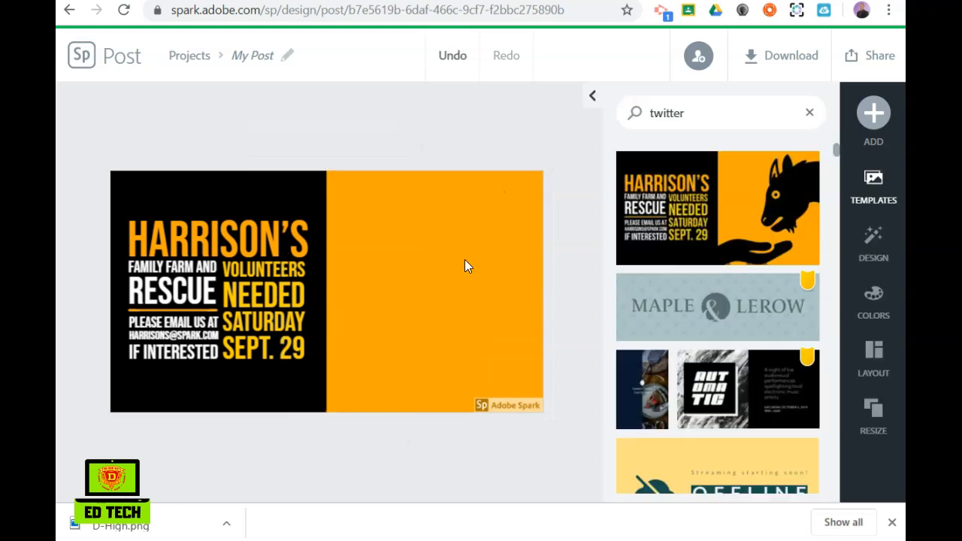
Move the HARRISON'S headline to the top of the black area, and the volunteers and email texts toward its bottom.
{"action": "left_click", "coordinate": [259, 236]}
{"action": "left_click_drag", "start_coordinate": [260, 236], "coordinate": [263, 199]}
{"action": "left_click_drag", "start_coordinate": [256, 299], "coordinate": [267, 347]}
{"action": "left_click_drag", "start_coordinate": [188, 331], "coordinate": [177, 369]}
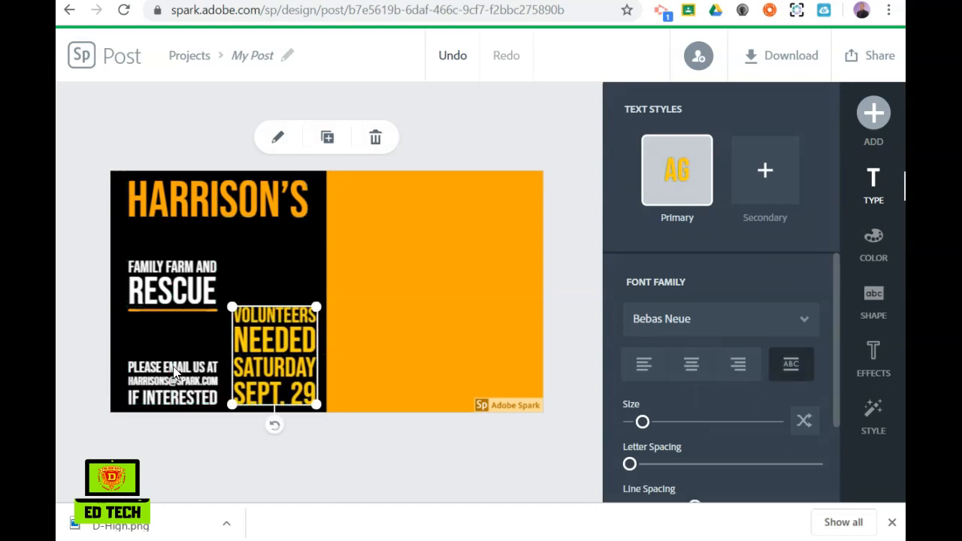
Delete the yellow volunteers text and the white email contact text from the post.
{"action": "key", "text": "Delete"}
{"action": "left_click", "coordinate": [160, 380]}
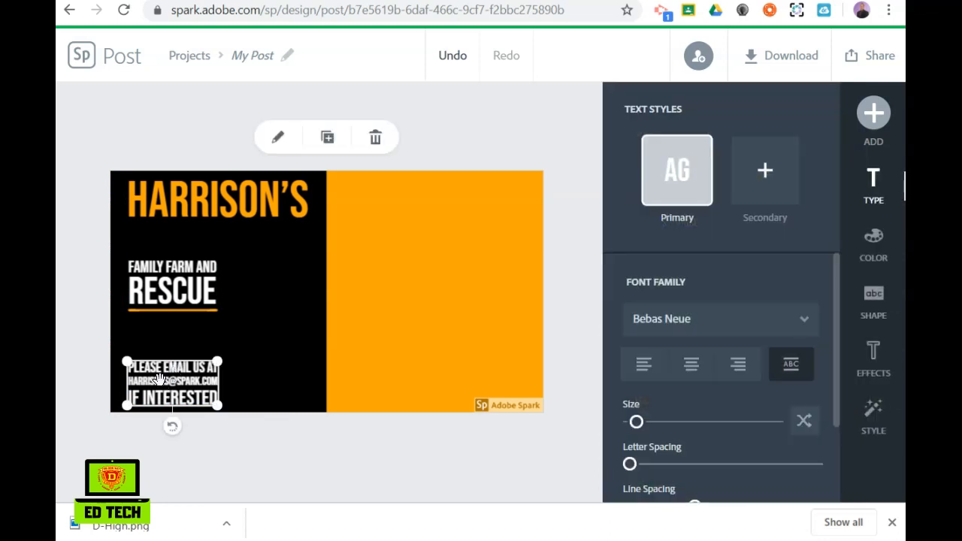
{"action": "left_click", "coordinate": [376, 140]}
Move the FAMILY FARM AND RESCUE text to the bottom of the black area and delete the orange line.
{"action": "left_click_drag", "start_coordinate": [194, 280], "coordinate": [193, 373]}
{"action": "left_click", "coordinate": [197, 317]}
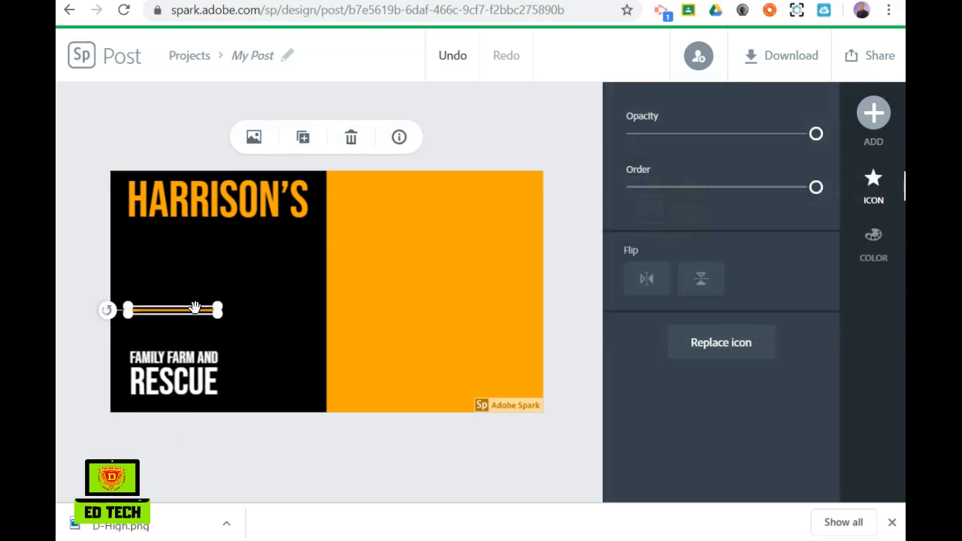
{"action": "left_click", "coordinate": [353, 140]}
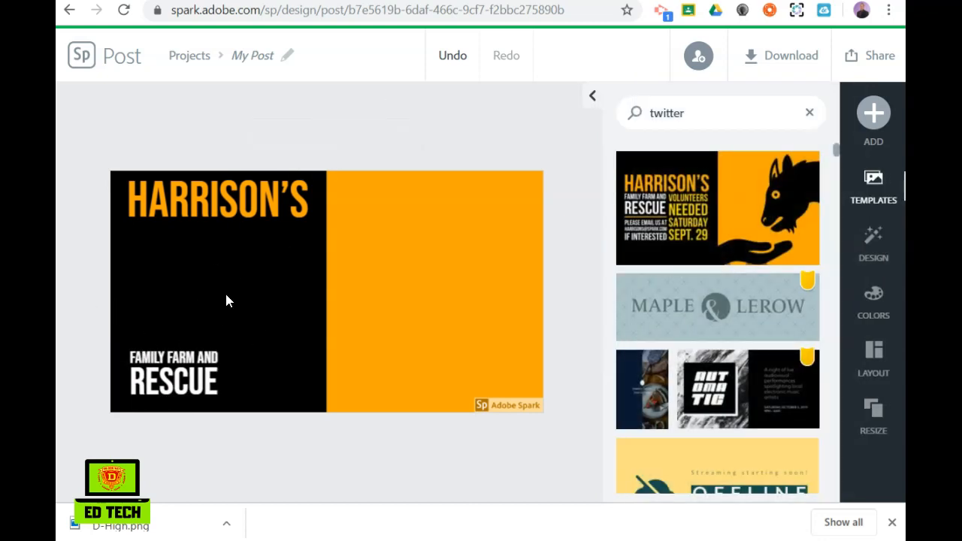
Enlarge the FAMILY FARM AND RESCUE text and reposition it near the bottom of the black area.
{"action": "left_click", "coordinate": [179, 366]}
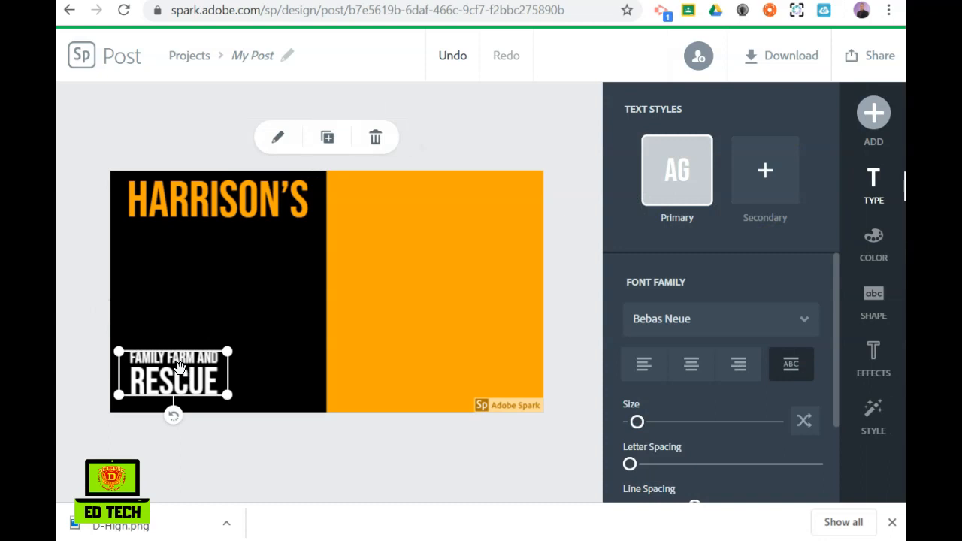
{"action": "left_click_drag", "start_coordinate": [227, 353], "coordinate": [271, 315]}
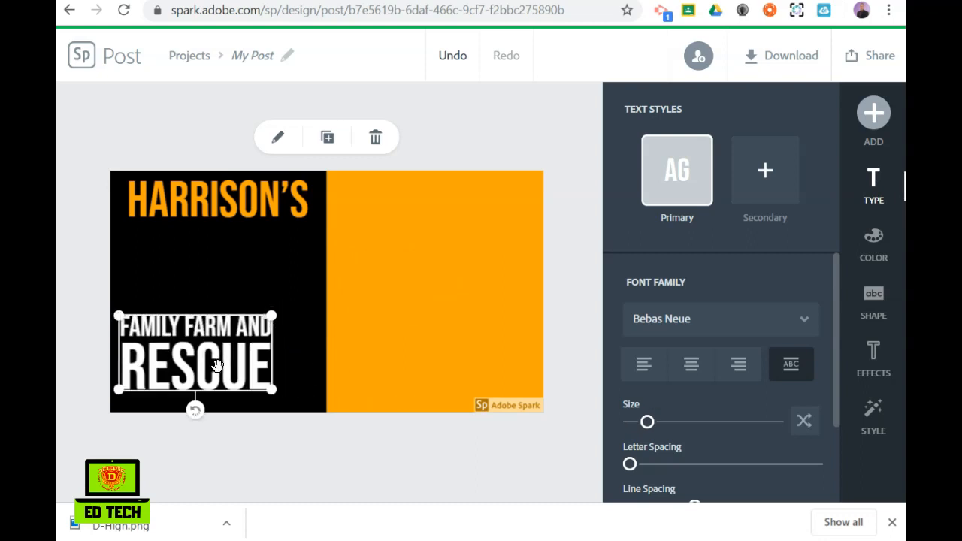
{"action": "left_click_drag", "start_coordinate": [218, 365], "coordinate": [226, 378]}
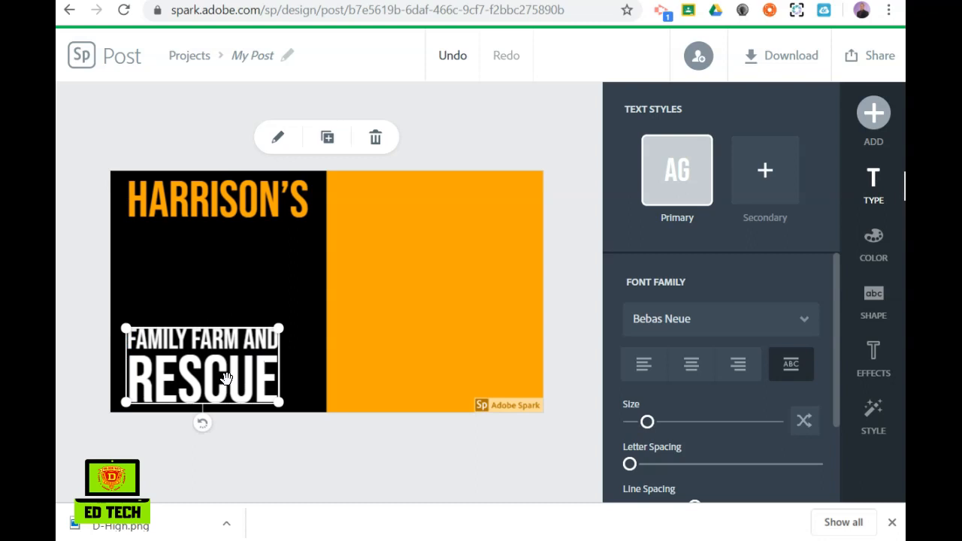
Enlarge the HARRISON'S headline across both halves, widen its letter spacing slightly and shift it toward the post's right edge.
{"action": "left_click", "coordinate": [231, 204]}
{"action": "mouse_move", "coordinate": [666, 421]}
{"action": "left_mouse_down"}
{"action": "mouse_move", "coordinate": [691, 429]}
{"action": "mouse_move", "coordinate": [669, 424]}
{"action": "left_mouse_up"}
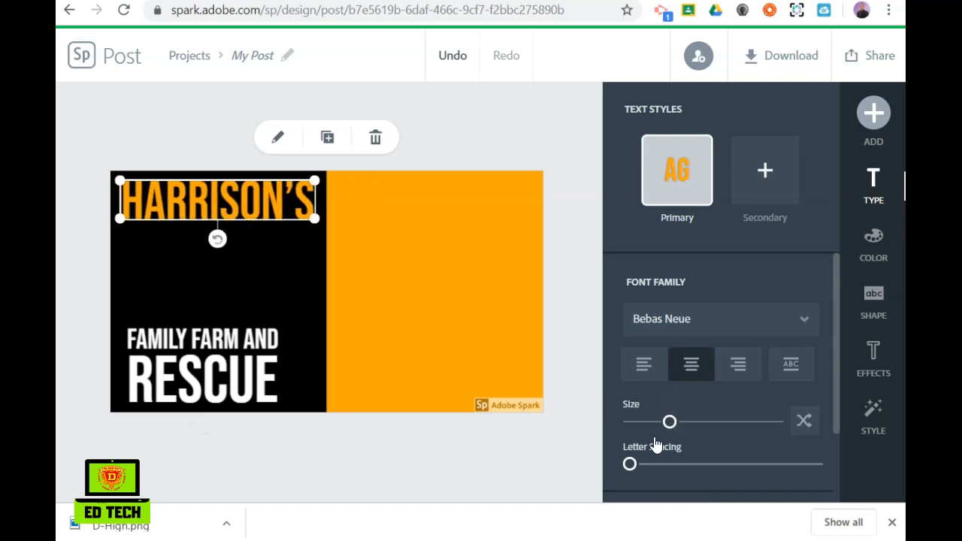
{"action": "left_click_drag", "start_coordinate": [630, 464], "coordinate": [606, 463]}
{"action": "left_click_drag", "start_coordinate": [324, 221], "coordinate": [500, 230]}
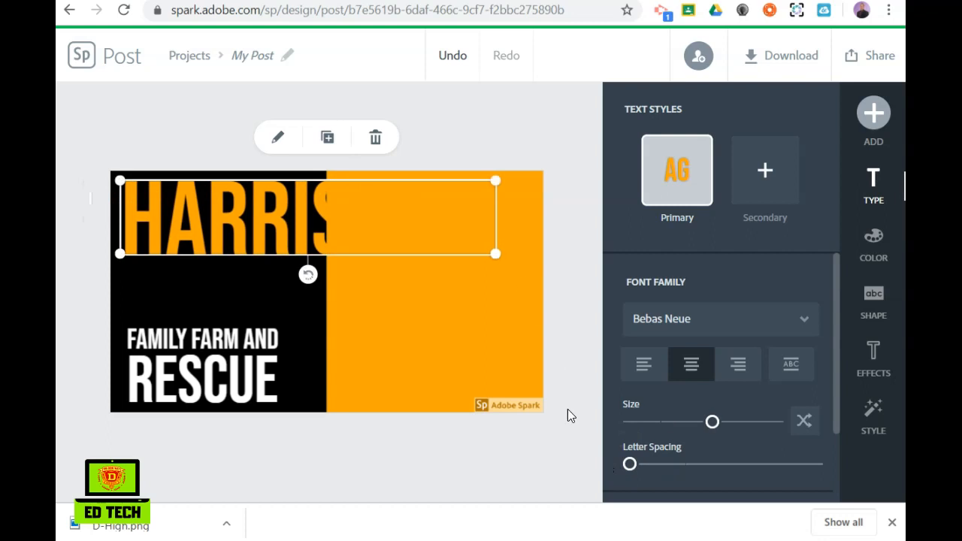
{"action": "left_click_drag", "start_coordinate": [629, 466], "coordinate": [640, 463]}
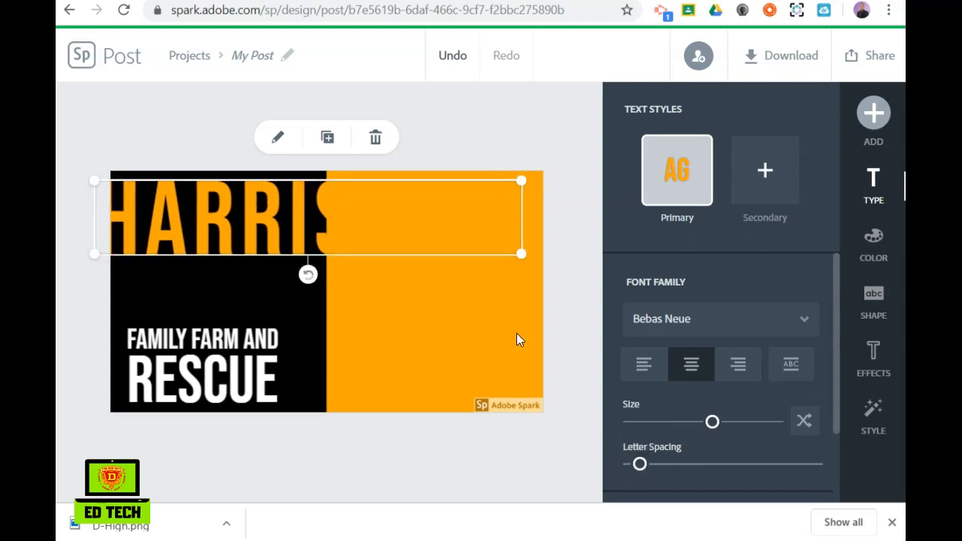
{"action": "left_click", "coordinate": [299, 215]}
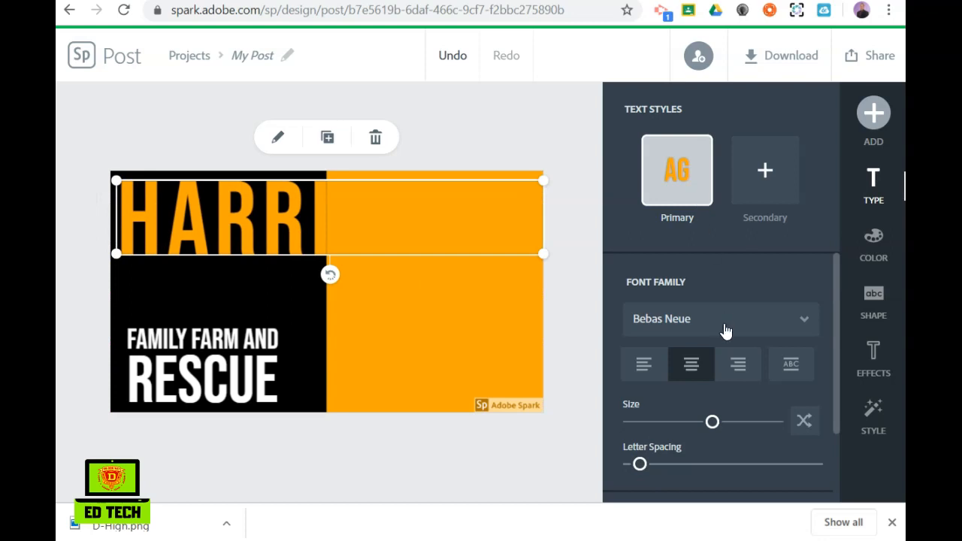
Try the suggested colors on the HARRISON'S headline and set it to olive green.
{"action": "left_click", "coordinate": [876, 244]}
{"action": "left_click", "coordinate": [679, 445]}
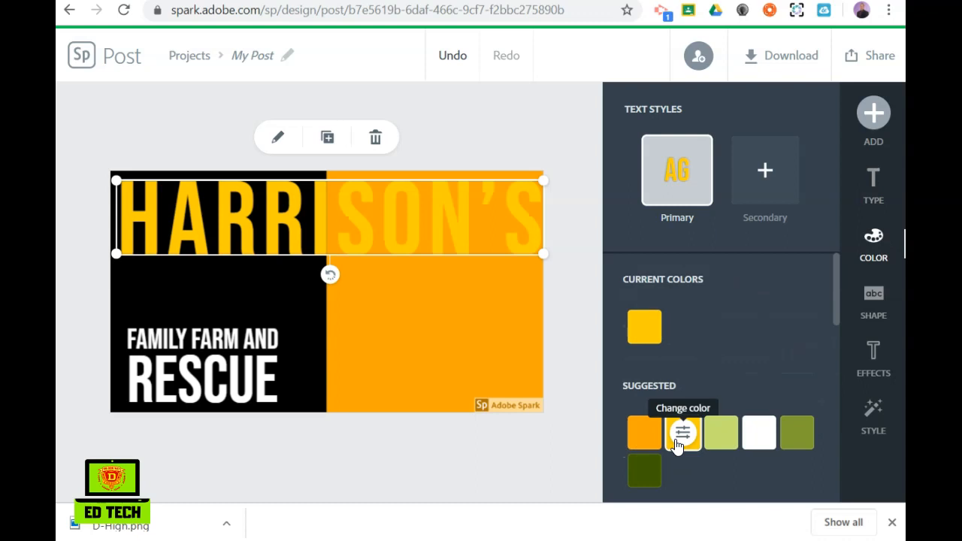
{"action": "left_click", "coordinate": [720, 438]}
{"action": "left_click", "coordinate": [811, 441]}
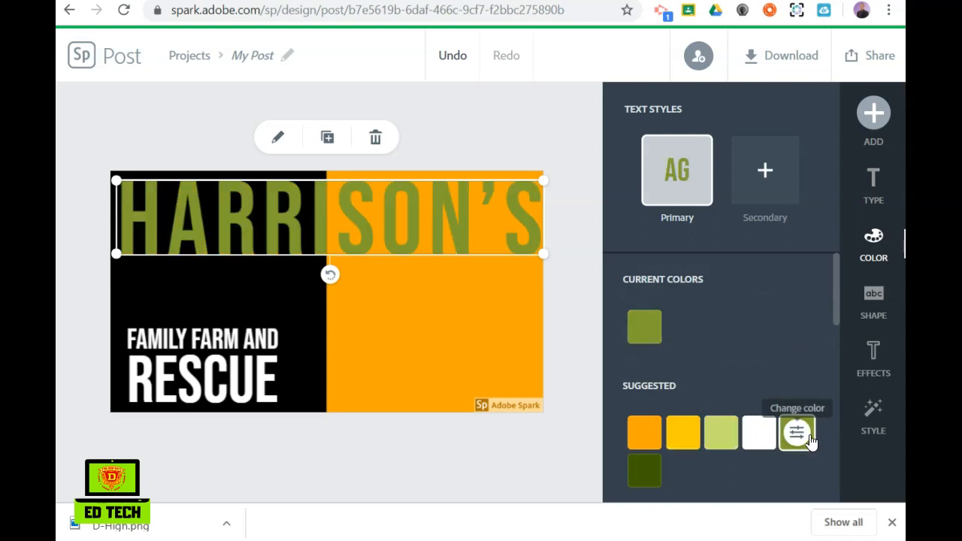
Search the free photos for College and fill the post's black half with the photo of the graduation-cap crowd.
{"action": "left_click", "coordinate": [575, 297]}
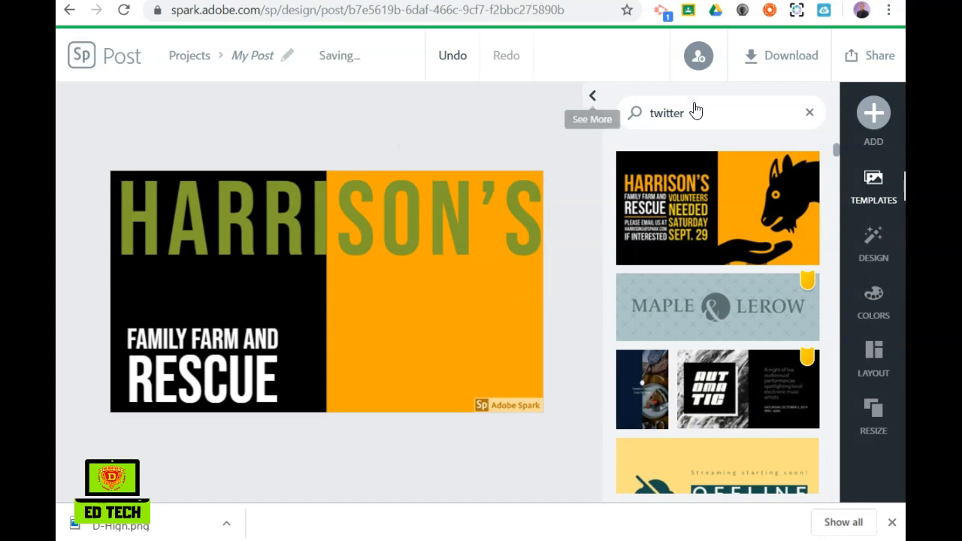
{"action": "left_click", "coordinate": [873, 114]}
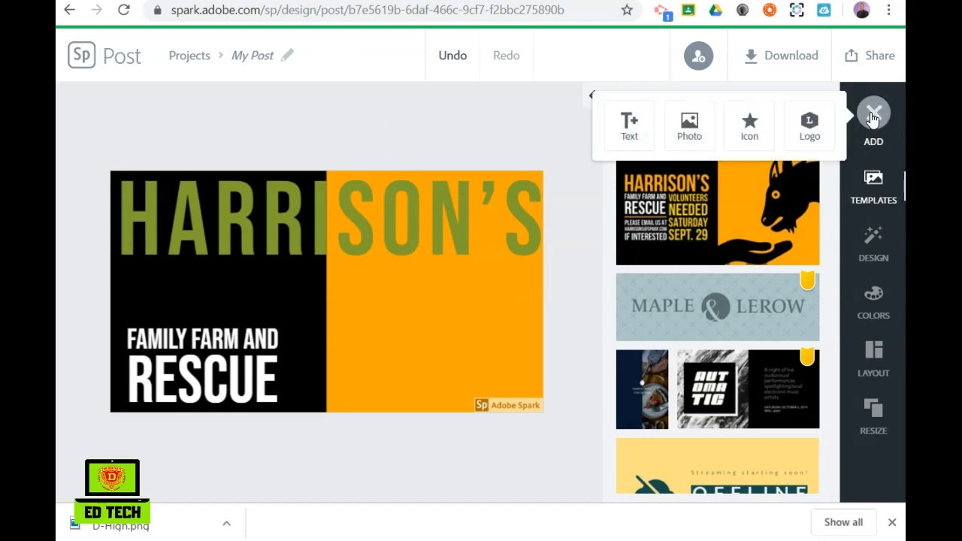
{"action": "left_click", "coordinate": [688, 129]}
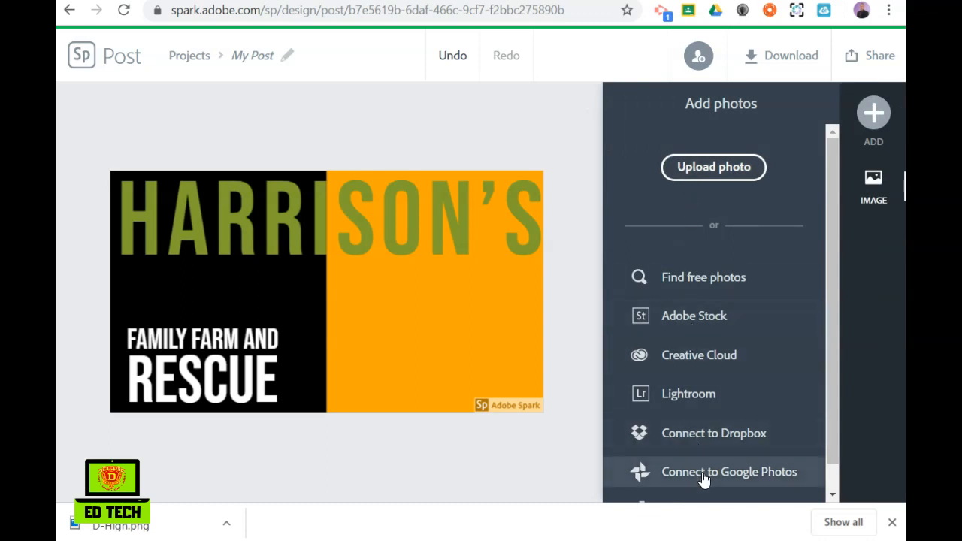
{"action": "scroll", "coordinate": [688, 450], "scroll_direction": "down", "scroll_amount": 1}
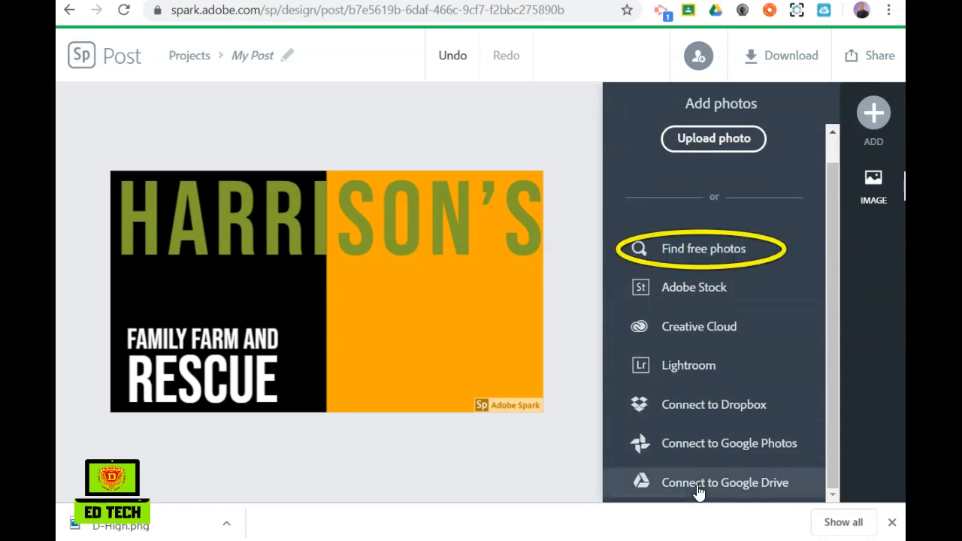
{"action": "left_click", "coordinate": [674, 256]}
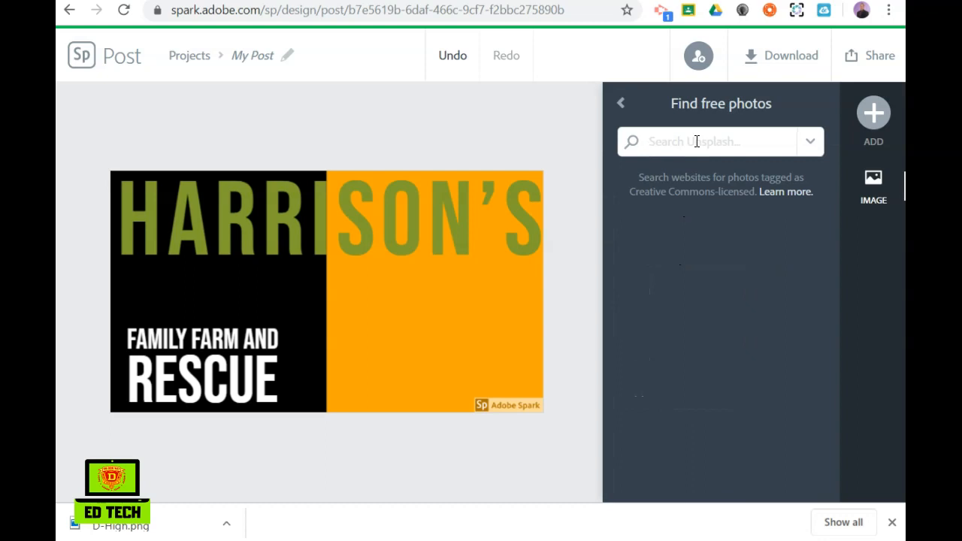
{"action": "type", "text": "College"}
{"action": "key", "text": "Return"}
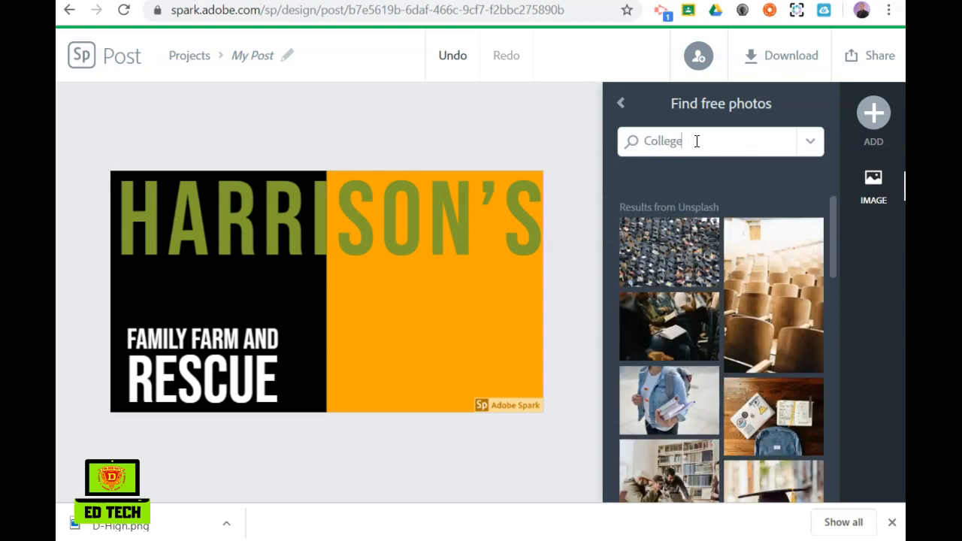
{"action": "left_click", "coordinate": [668, 253]}
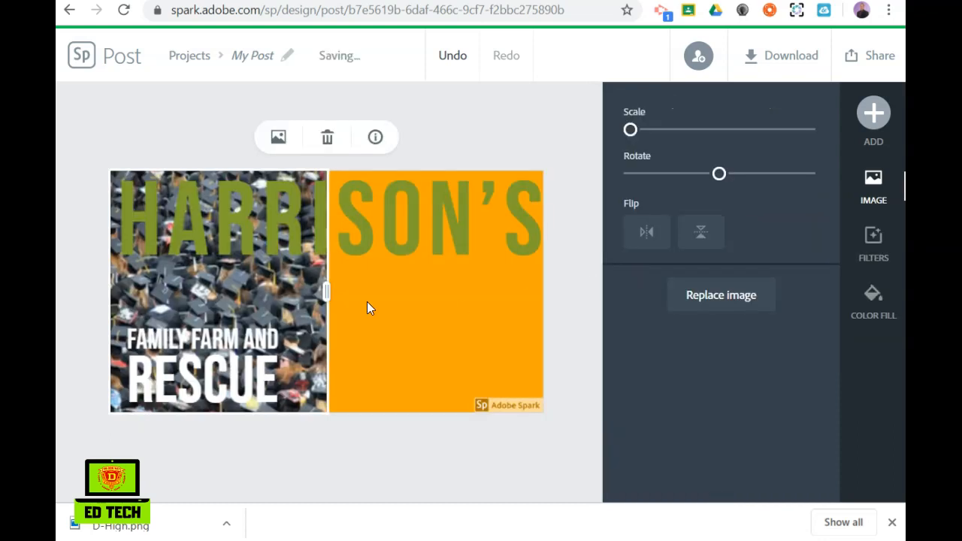
Replace the HARRISON'S headline with College Time and shrink it to fit within the post's width.
{"action": "double_click", "coordinate": [240, 216]}
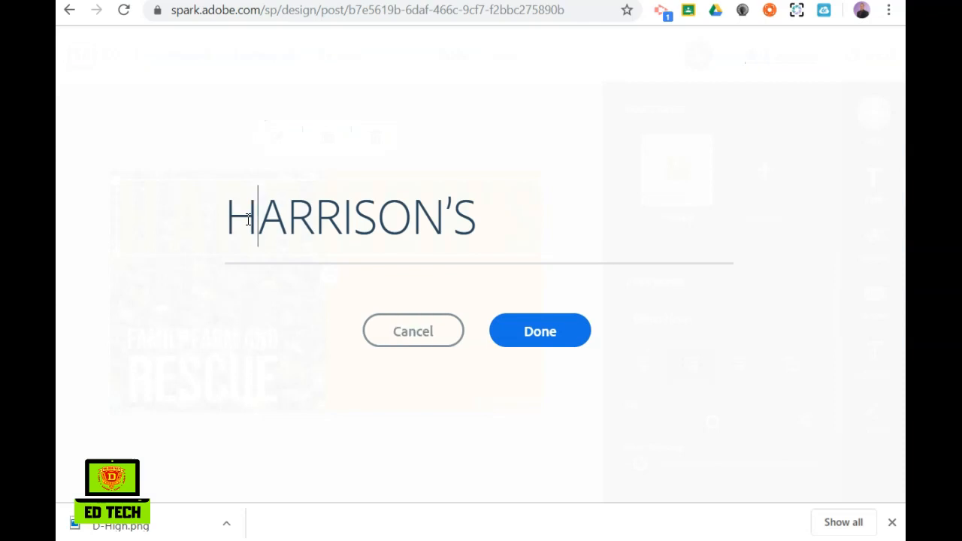
{"action": "double_click", "coordinate": [248, 218]}
{"action": "type", "text": "Col"}
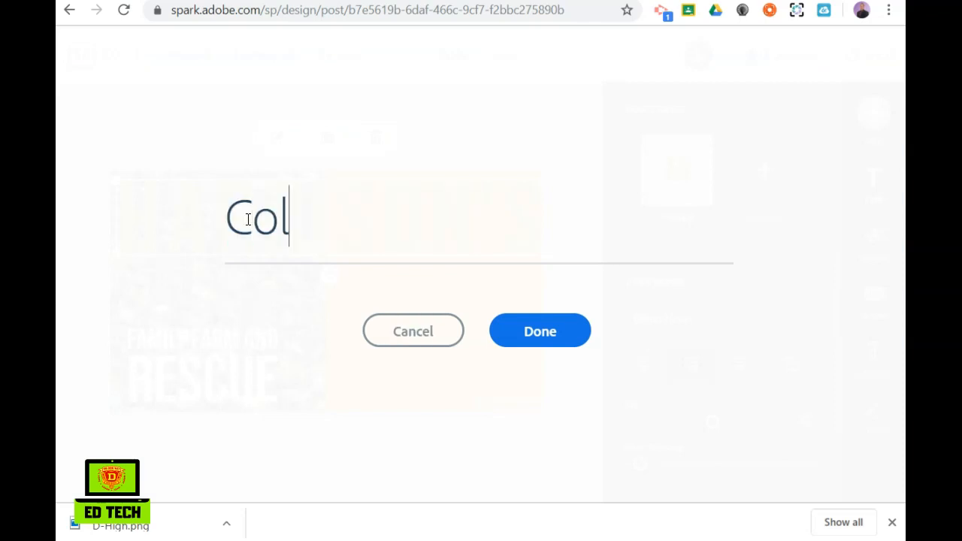
{"action": "type", "text": "lege Time"}
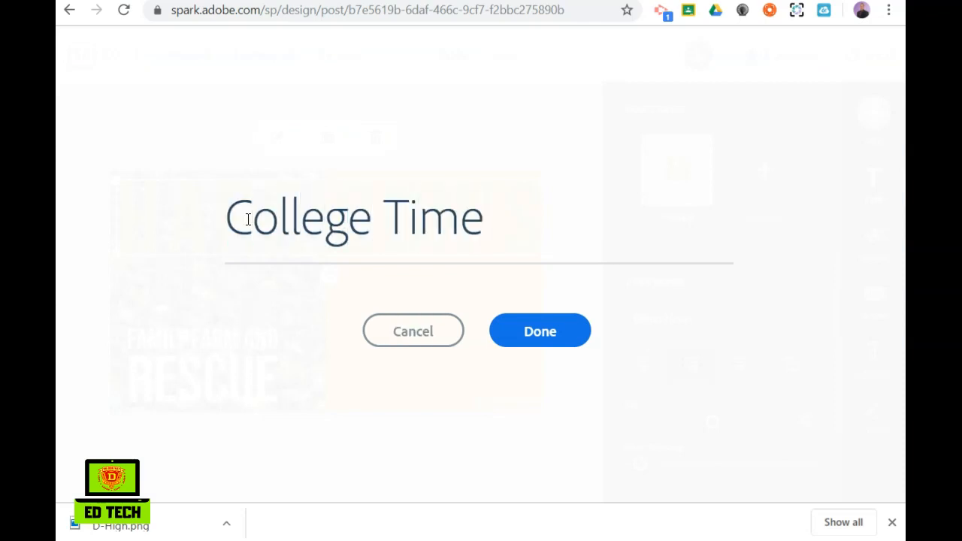
{"action": "left_click", "coordinate": [527, 338]}
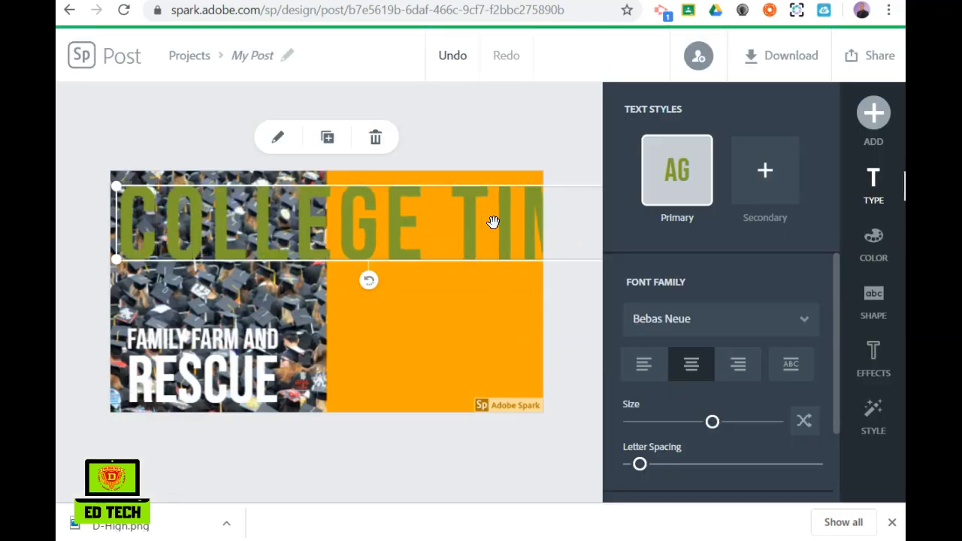
{"action": "left_click_drag", "start_coordinate": [116, 260], "coordinate": [232, 223]}
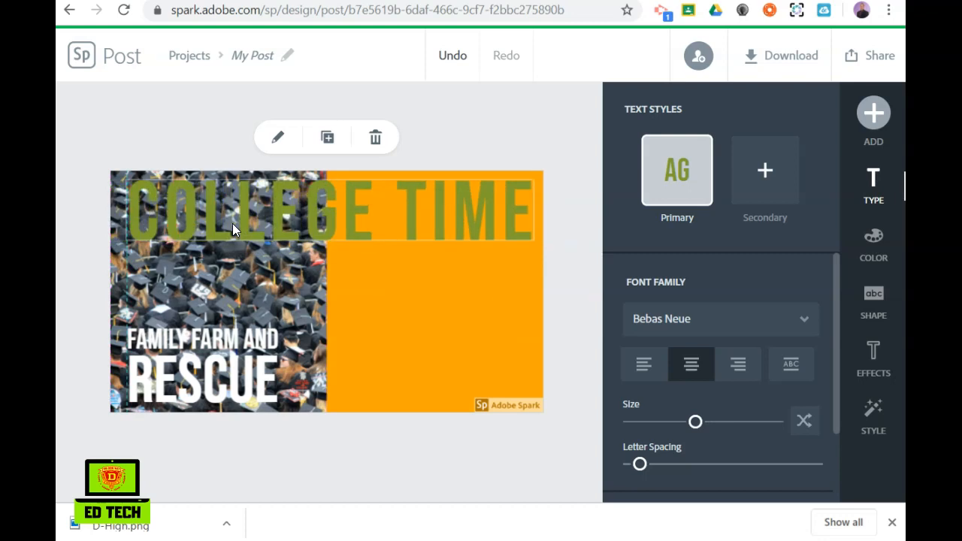
Fill the orange half with the free College photo of seated people holding open notebooks.
{"action": "left_click", "coordinate": [405, 312]}
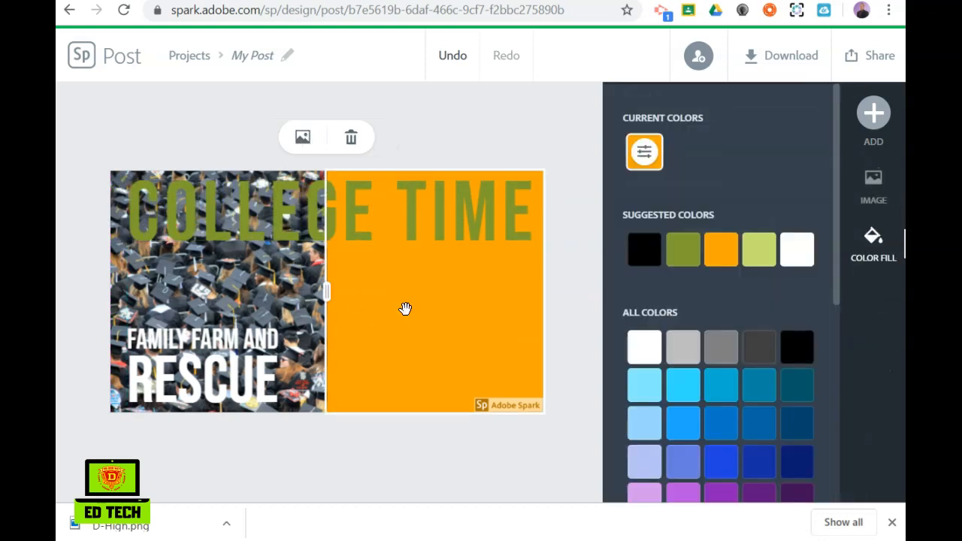
{"action": "left_click", "coordinate": [302, 142]}
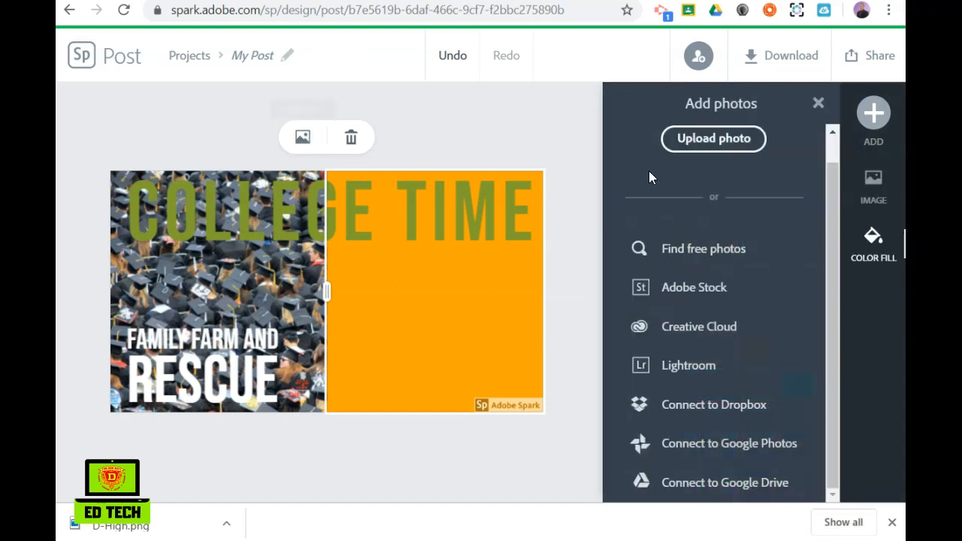
{"action": "left_click", "coordinate": [698, 256]}
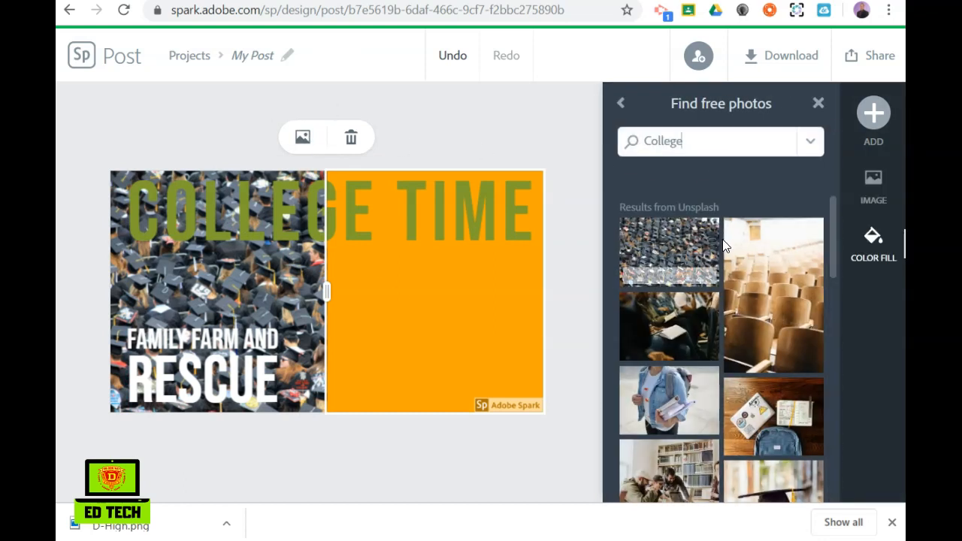
{"action": "left_click", "coordinate": [682, 324]}
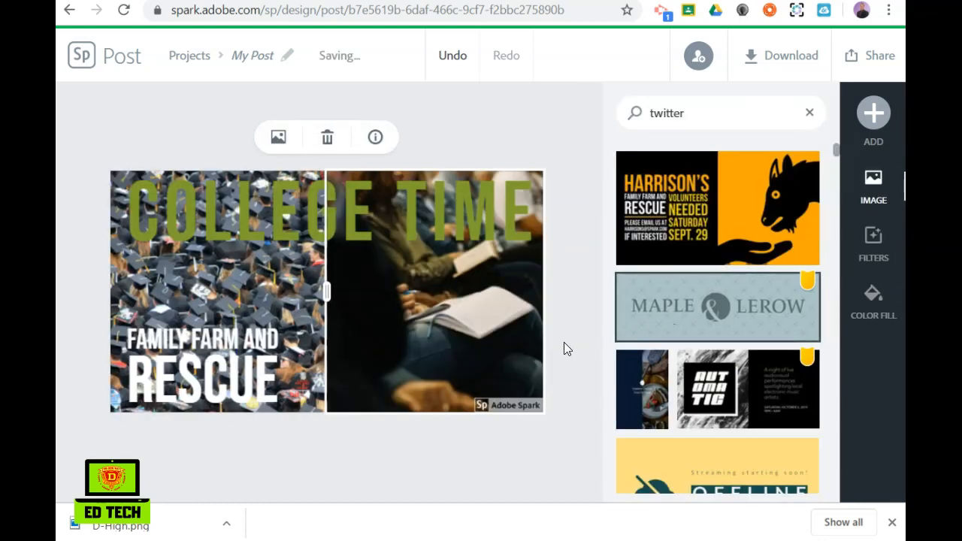
{"action": "left_click", "coordinate": [568, 267]}
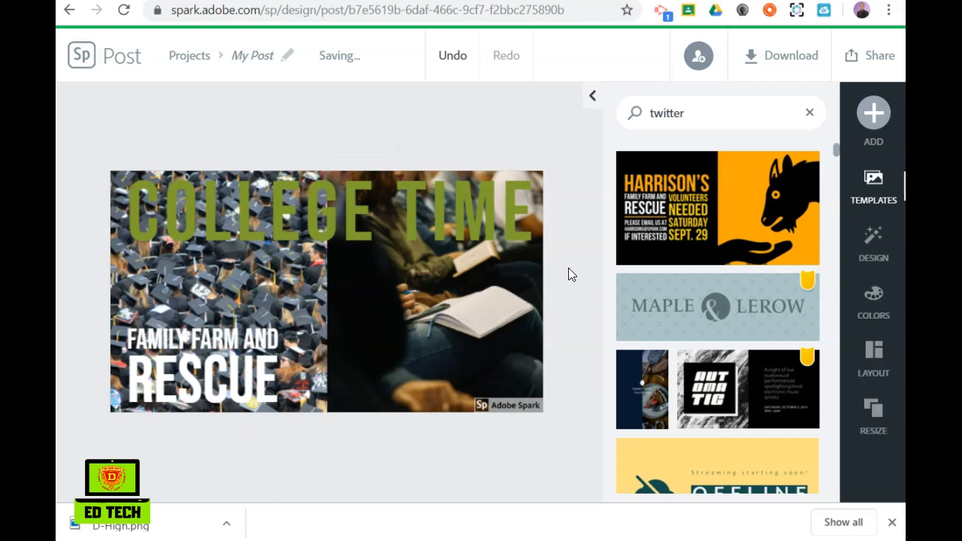
Scale up the notebook photo slightly and shift it within its half so the open notebook is centered.
{"action": "left_click", "coordinate": [433, 285]}
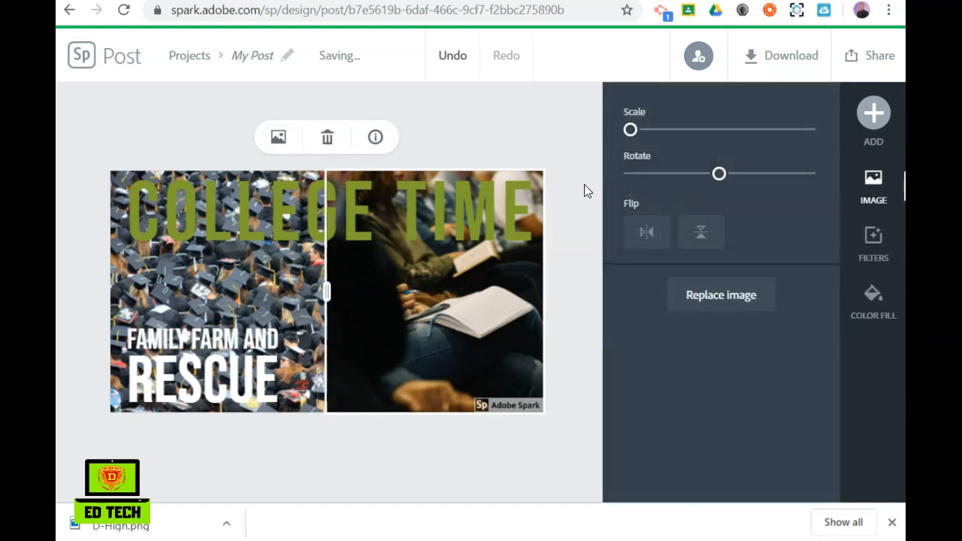
{"action": "mouse_move", "coordinate": [718, 174]}
{"action": "left_mouse_down"}
{"action": "mouse_move", "coordinate": [698, 176]}
{"action": "mouse_move", "coordinate": [732, 180]}
{"action": "mouse_move", "coordinate": [713, 180]}
{"action": "mouse_move", "coordinate": [721, 182]}
{"action": "left_mouse_up"}
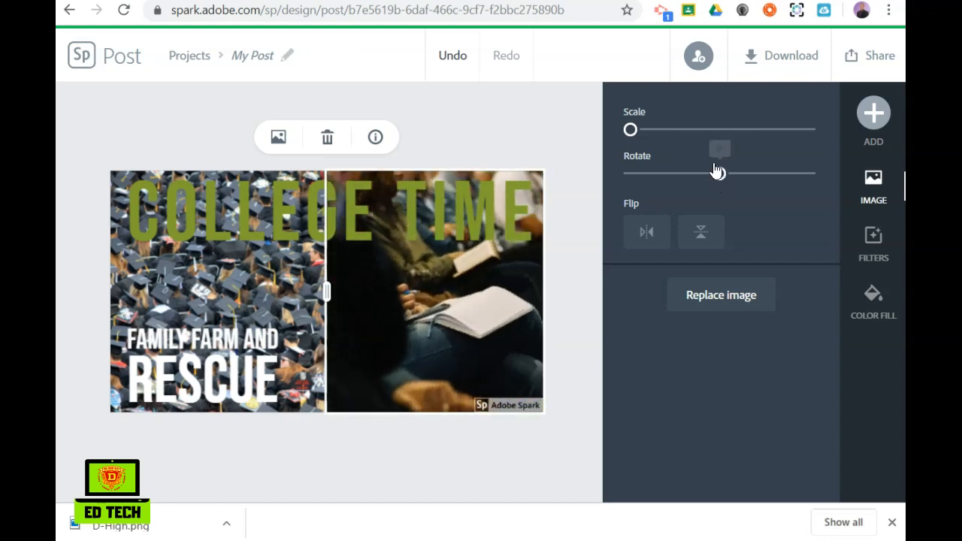
{"action": "mouse_move", "coordinate": [630, 130]}
{"action": "left_mouse_down"}
{"action": "mouse_move", "coordinate": [732, 135]}
{"action": "mouse_move", "coordinate": [639, 130]}
{"action": "left_mouse_up"}
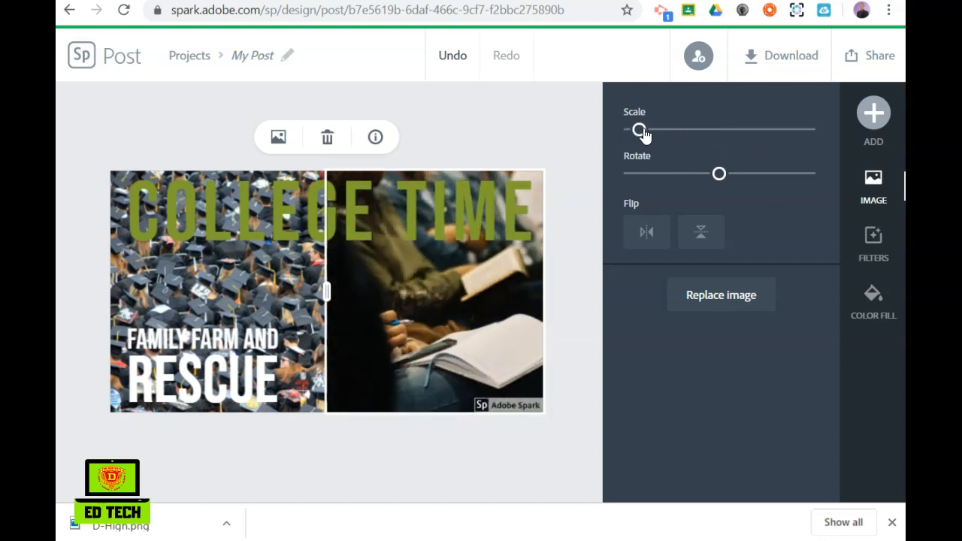
{"action": "left_click_drag", "start_coordinate": [452, 321], "coordinate": [396, 315]}
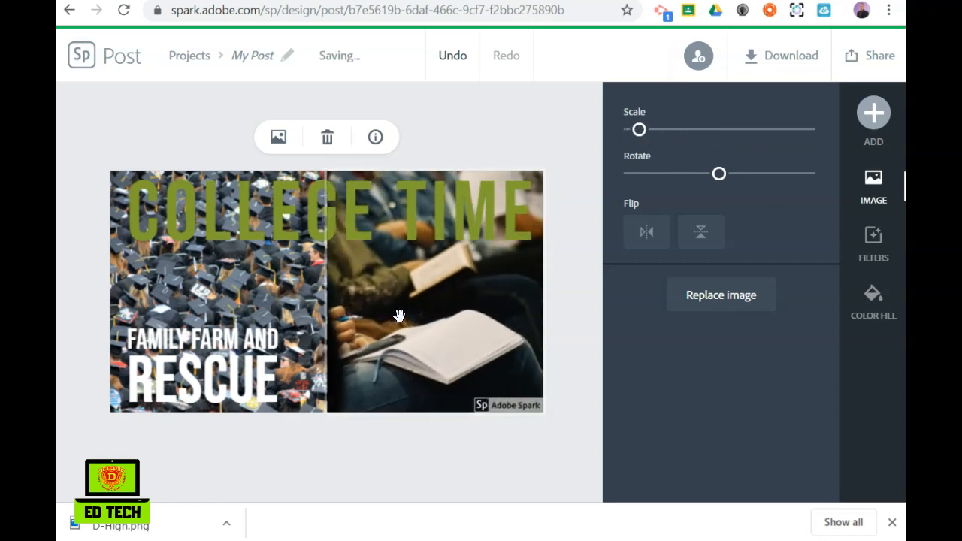
{"action": "left_click", "coordinate": [569, 234]}
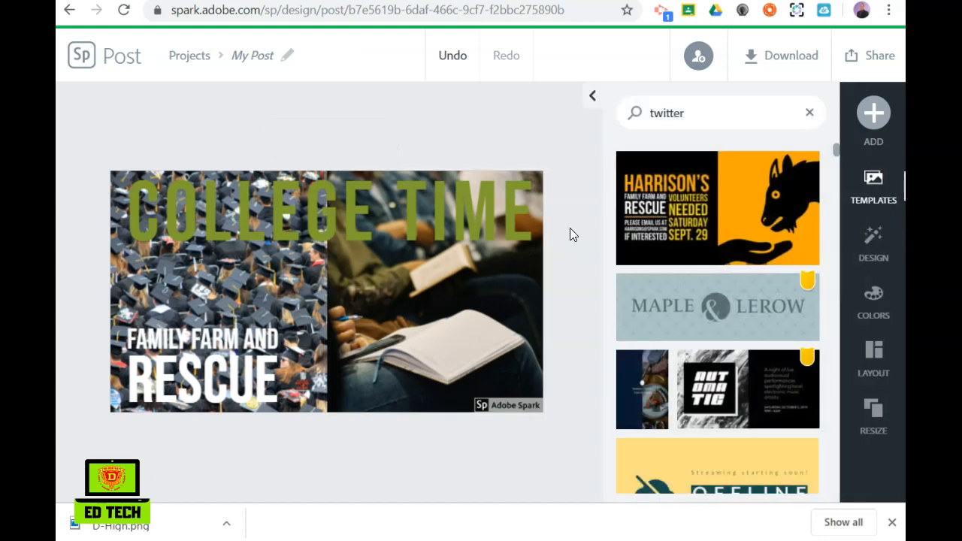
Swap the notebook and graduation photos between the halves and move the FAMILY FARM AND RESCUE text to the post's lower center.
{"action": "left_click", "coordinate": [397, 284]}
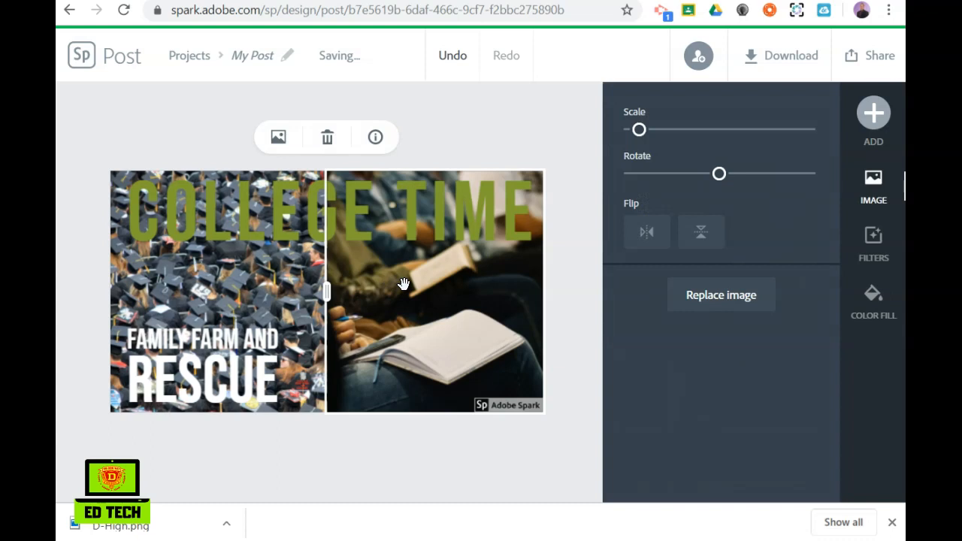
{"action": "left_click_drag", "start_coordinate": [404, 284], "coordinate": [180, 264]}
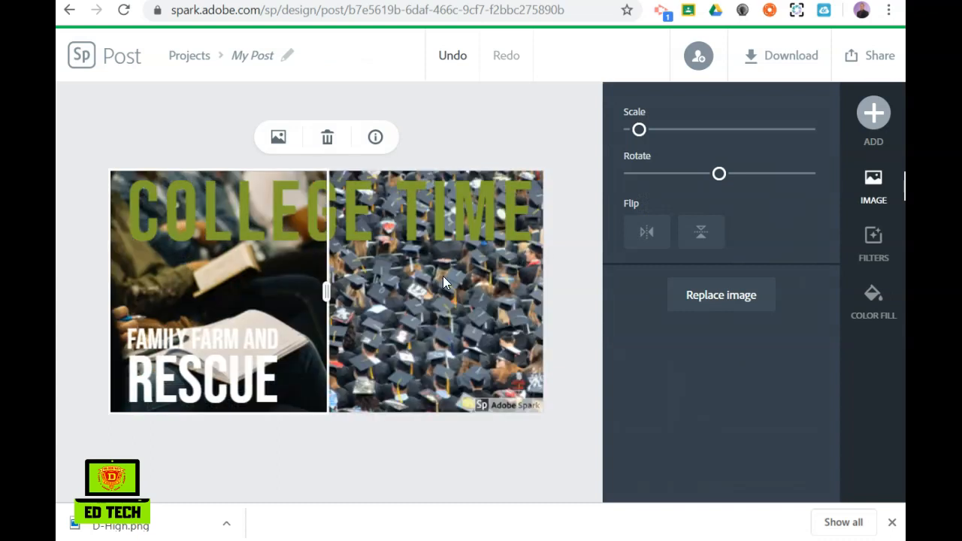
{"action": "left_click", "coordinate": [241, 382]}
{"action": "left_click_drag", "start_coordinate": [255, 383], "coordinate": [375, 362]}
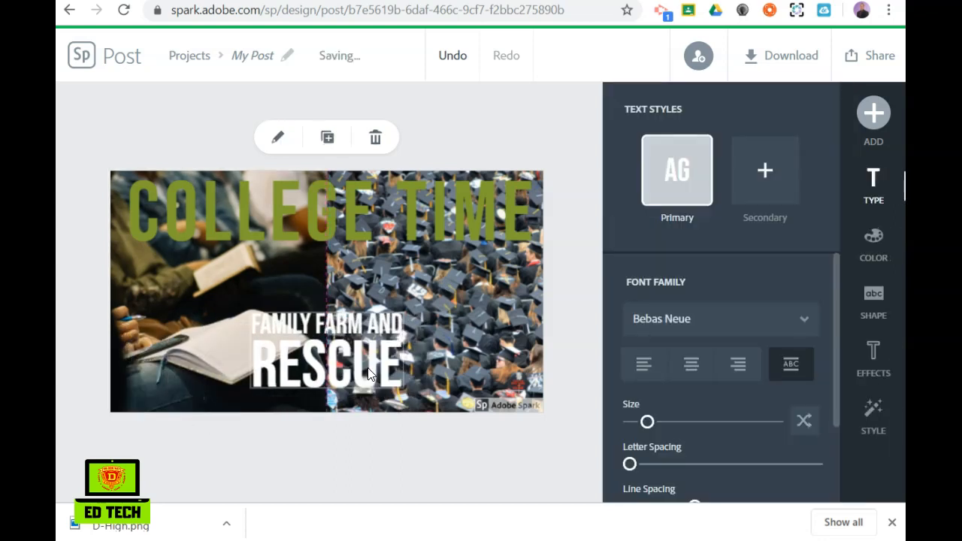
{"action": "left_click", "coordinate": [578, 233]}
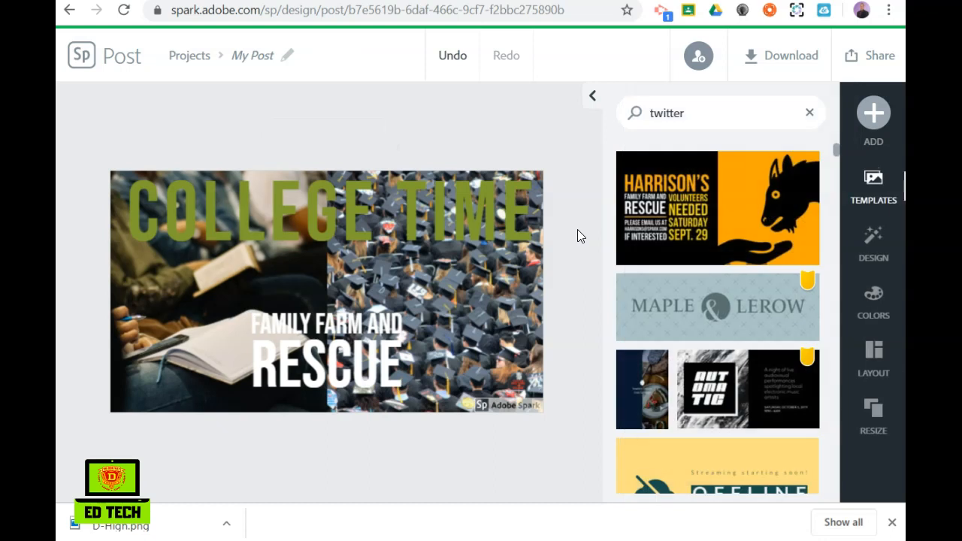
Change the COLLEGE TIME headline's color to the suggested white.
{"action": "left_click", "coordinate": [474, 220]}
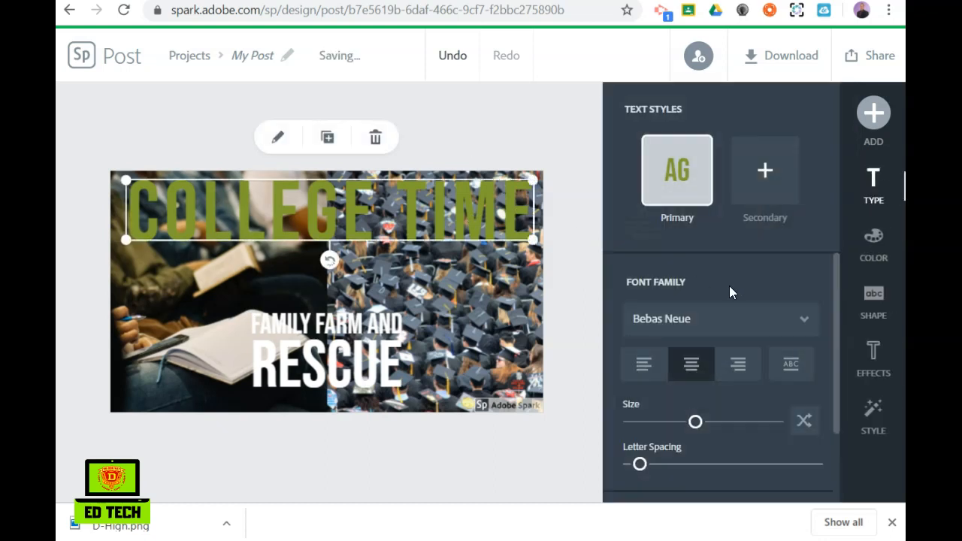
{"action": "left_click", "coordinate": [874, 239]}
{"action": "left_click", "coordinate": [759, 432]}
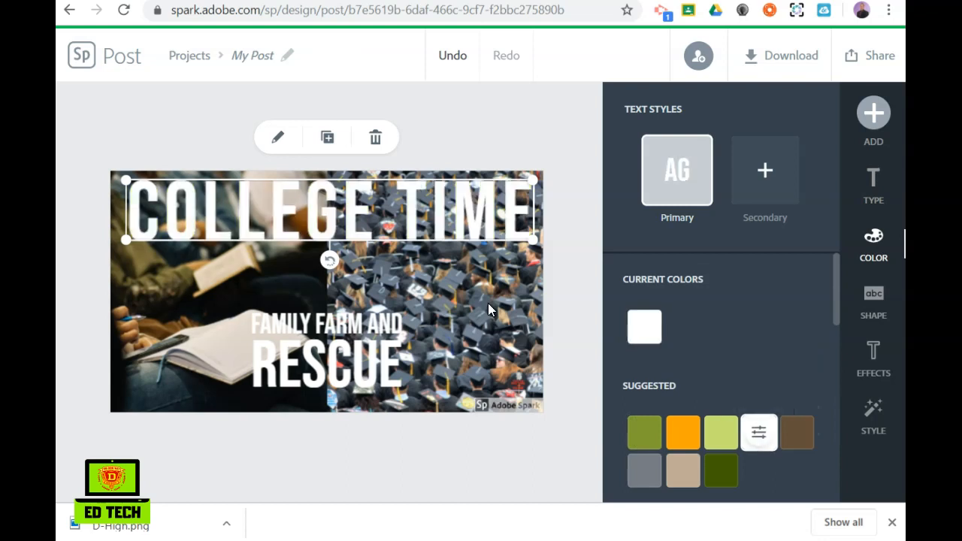
{"action": "left_click", "coordinate": [525, 227]}
{"action": "left_click", "coordinate": [593, 198]}
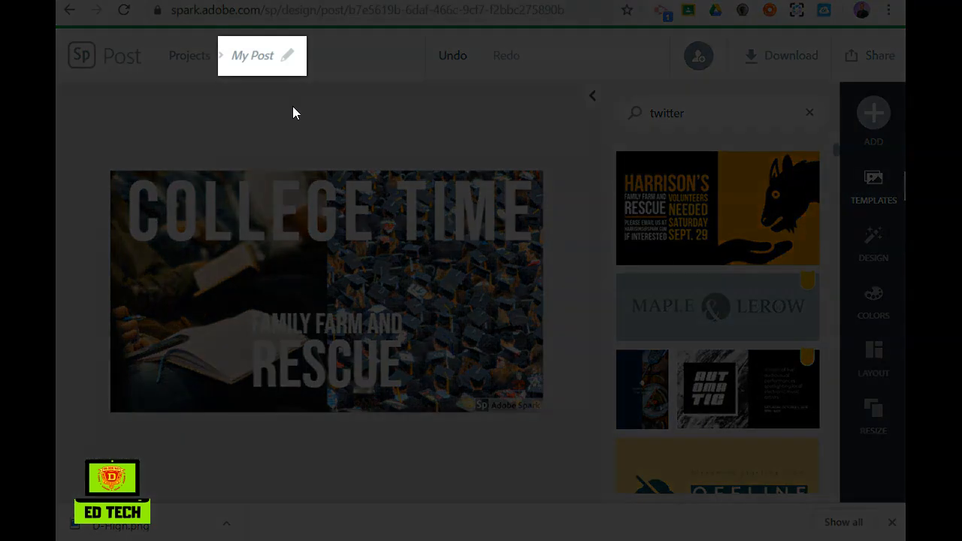
Rename the project from My Post to College Time.
{"action": "left_click", "coordinate": [253, 56]}
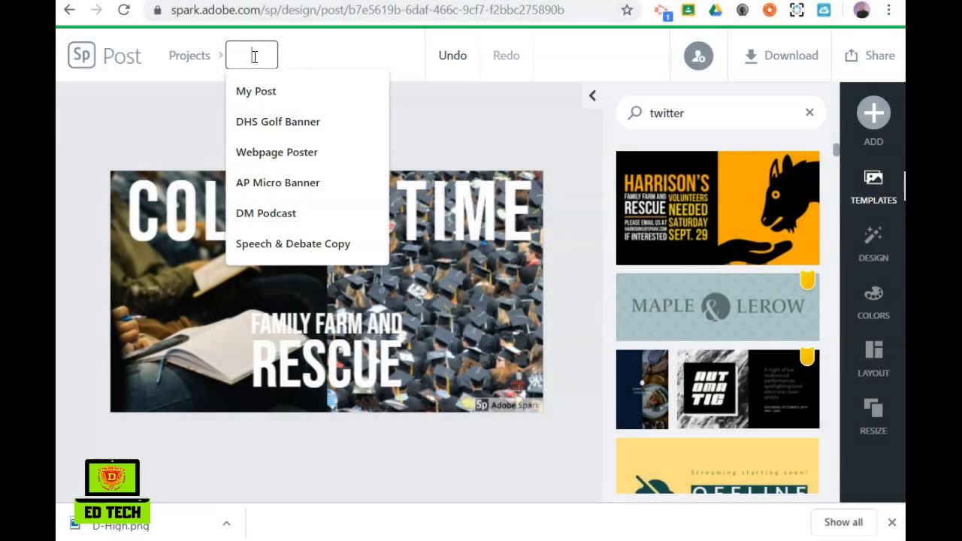
{"action": "type", "text": "College Time"}
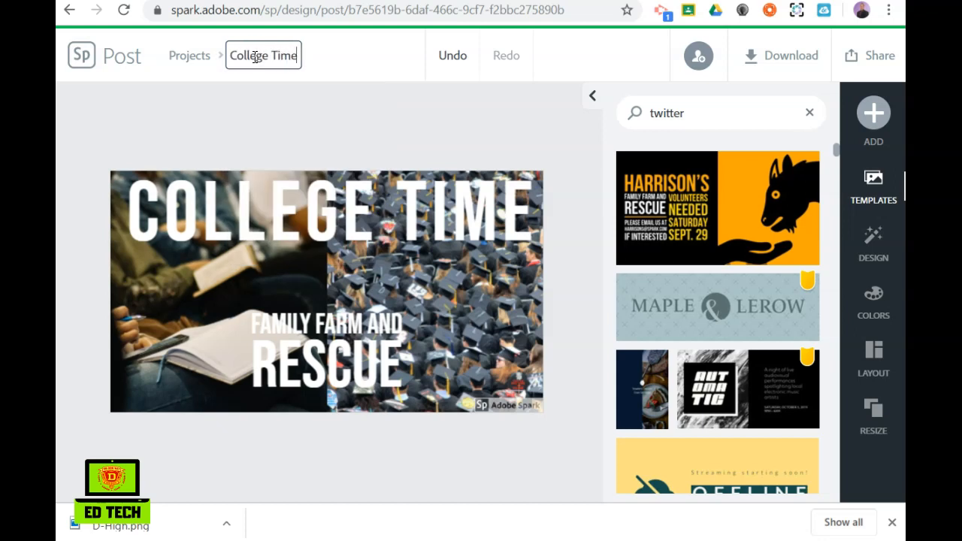
{"action": "key", "text": "Return"}
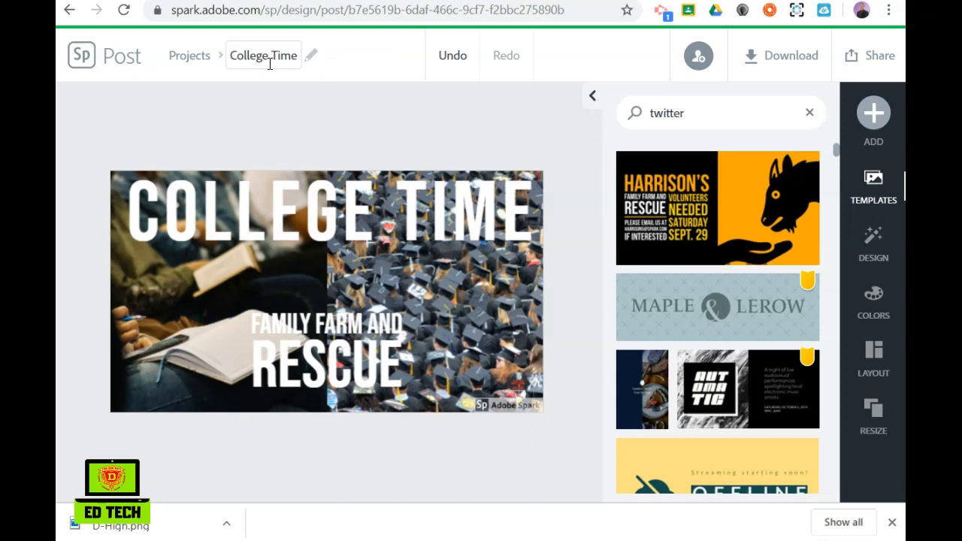
Download the post as a PNG and switch to the General presentation in Google Slides.
{"action": "left_click", "coordinate": [772, 71]}
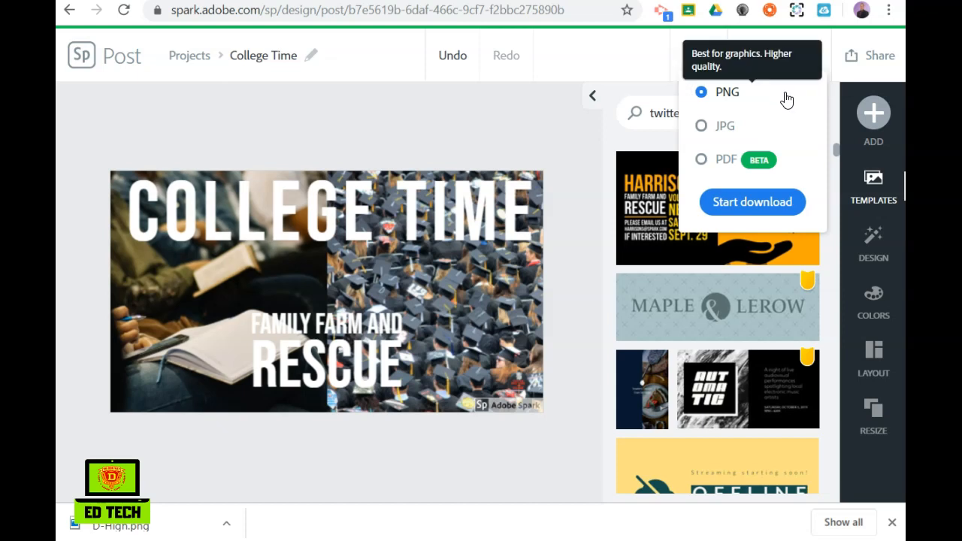
{"action": "left_click", "coordinate": [738, 203]}
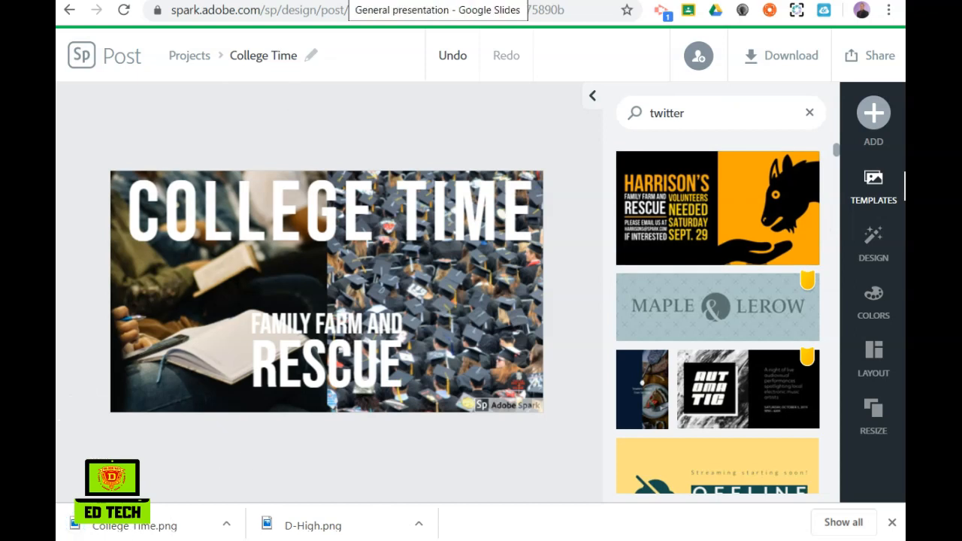
{"action": "left_click", "coordinate": [349, 1]}
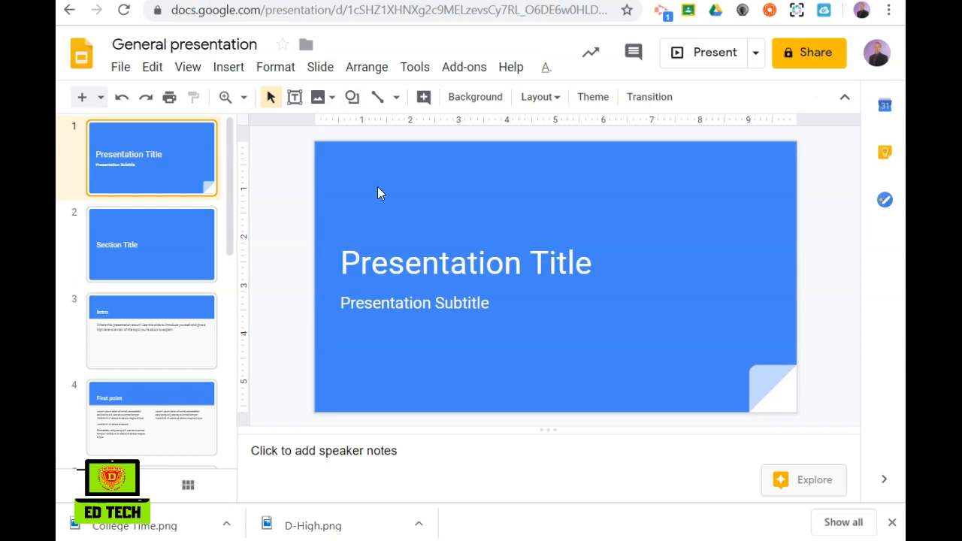
Insert the College Time image from the computer's Downloads folder into the presentation's title slide.
{"action": "left_click", "coordinate": [235, 68]}
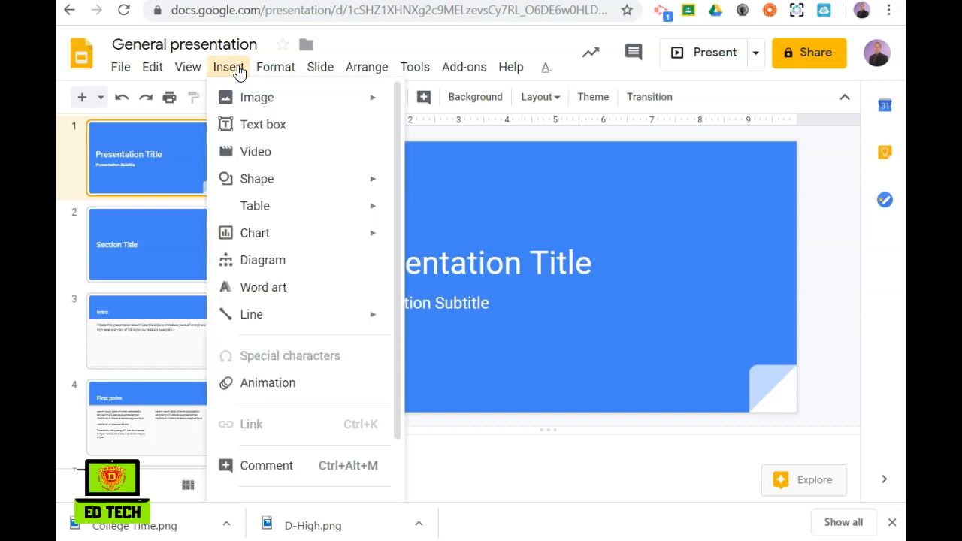
{"action": "mouse_move", "coordinate": [245, 101]}
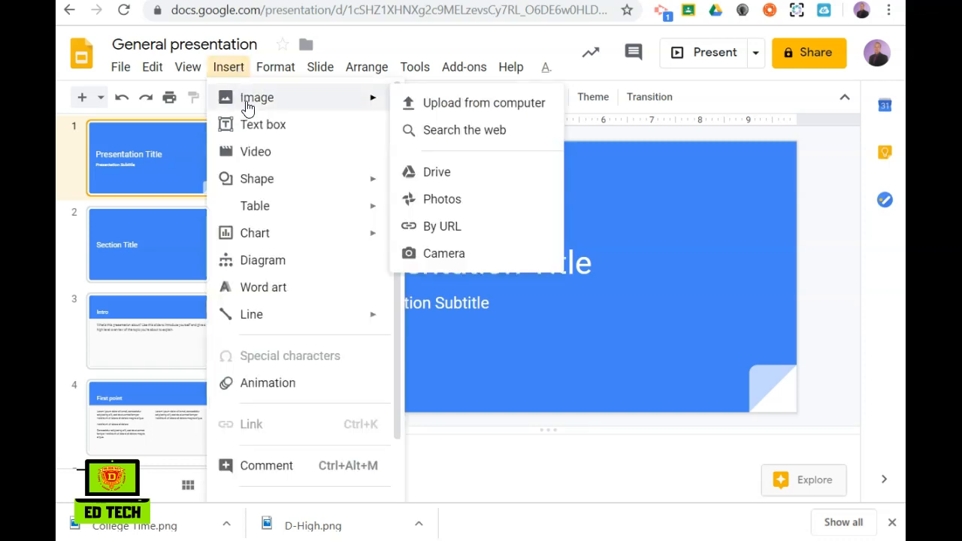
{"action": "left_click", "coordinate": [461, 111]}
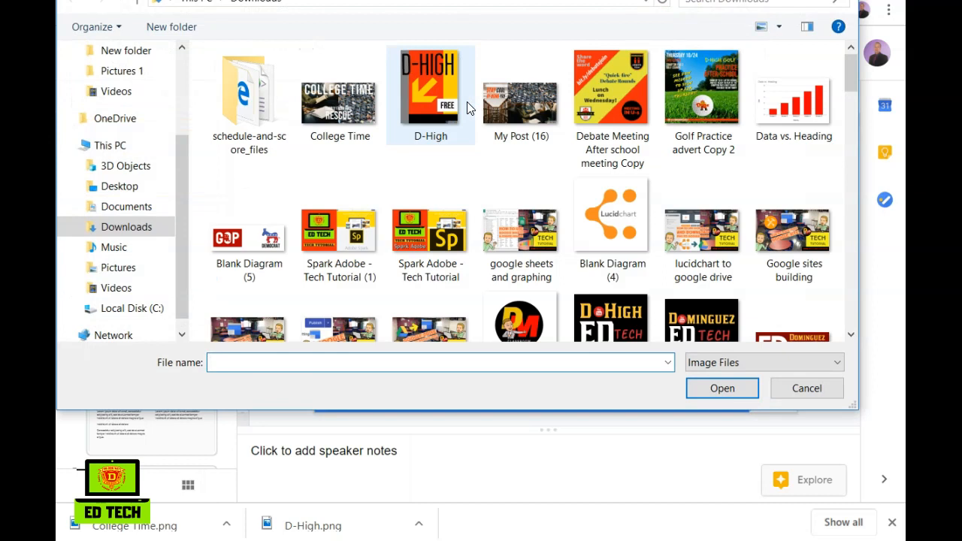
{"action": "left_click", "coordinate": [344, 112]}
{"action": "left_click", "coordinate": [727, 388]}
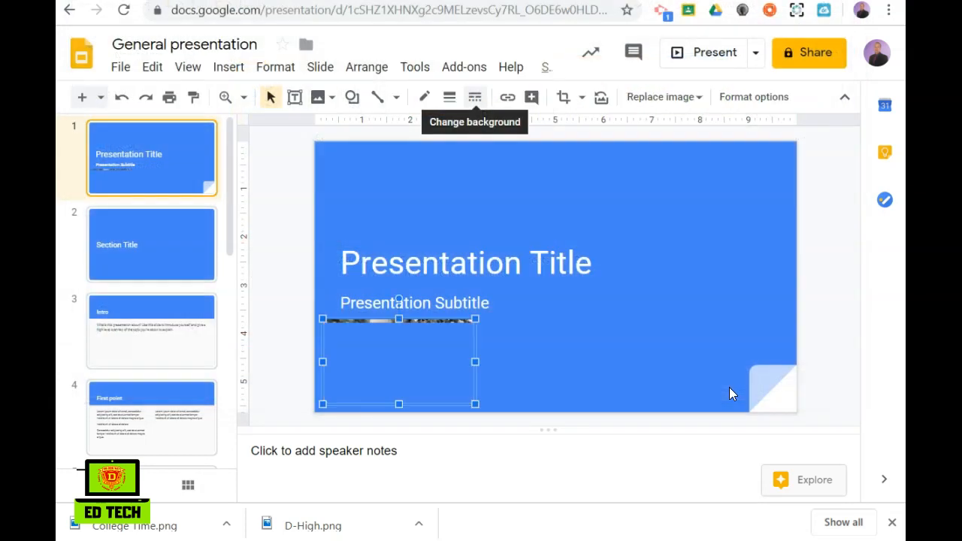
Enlarge the College Time image from its corners until it covers the whole title slide.
{"action": "left_click_drag", "start_coordinate": [477, 316], "coordinate": [793, 143]}
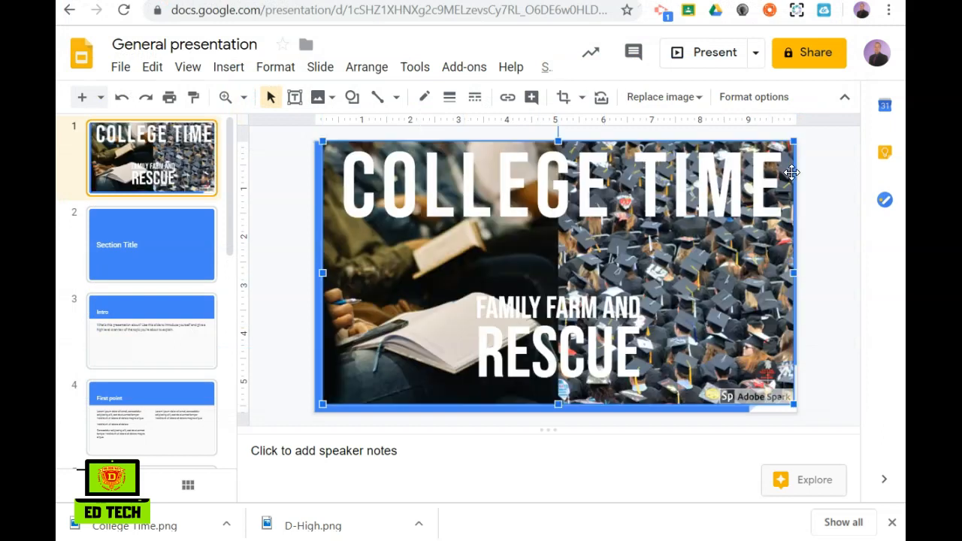
{"action": "left_click_drag", "start_coordinate": [322, 405], "coordinate": [315, 408]}
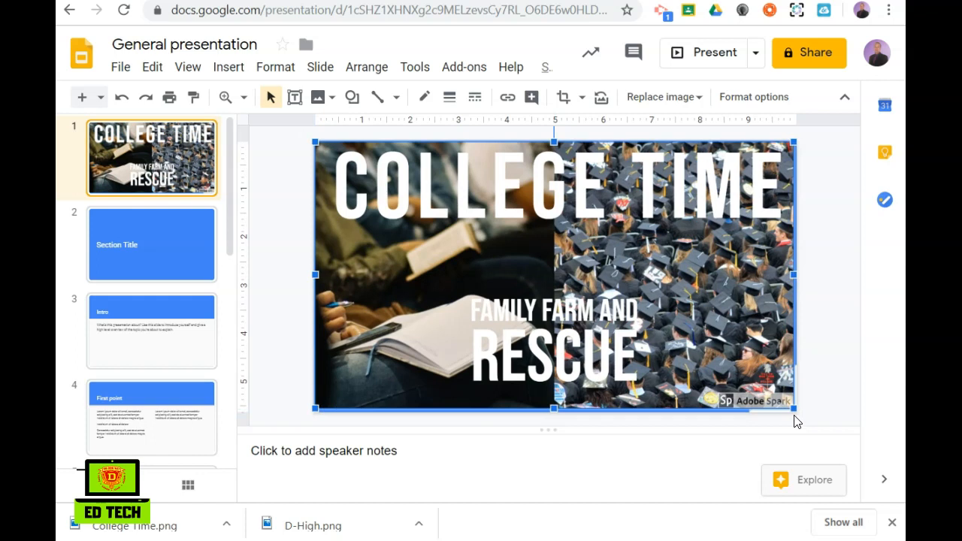
{"action": "left_click_drag", "start_coordinate": [794, 409], "coordinate": [799, 412]}
{"action": "left_click", "coordinate": [838, 325]}
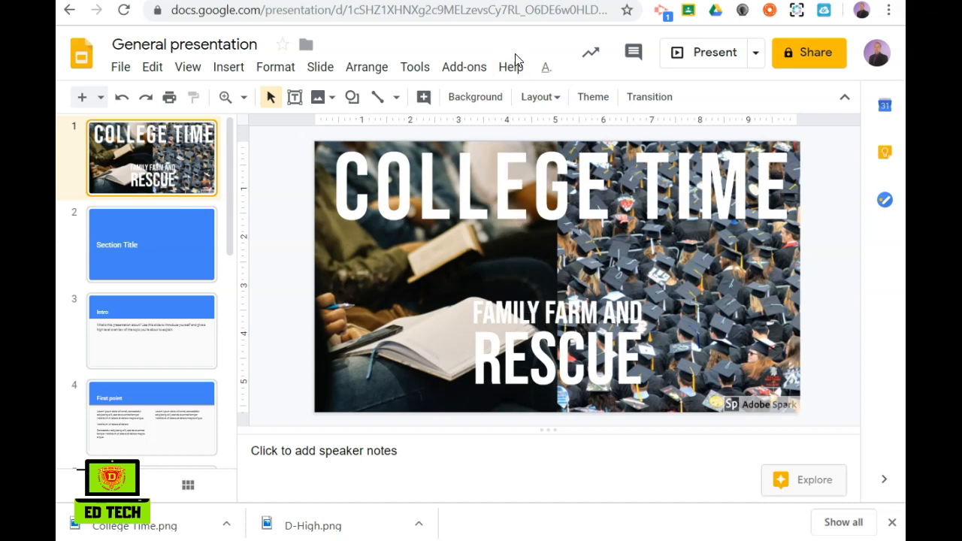
Switch back to Adobe Spark, return to the projects overview and start a new graphic from scratch.
{"action": "left_click", "coordinate": [230, 1]}
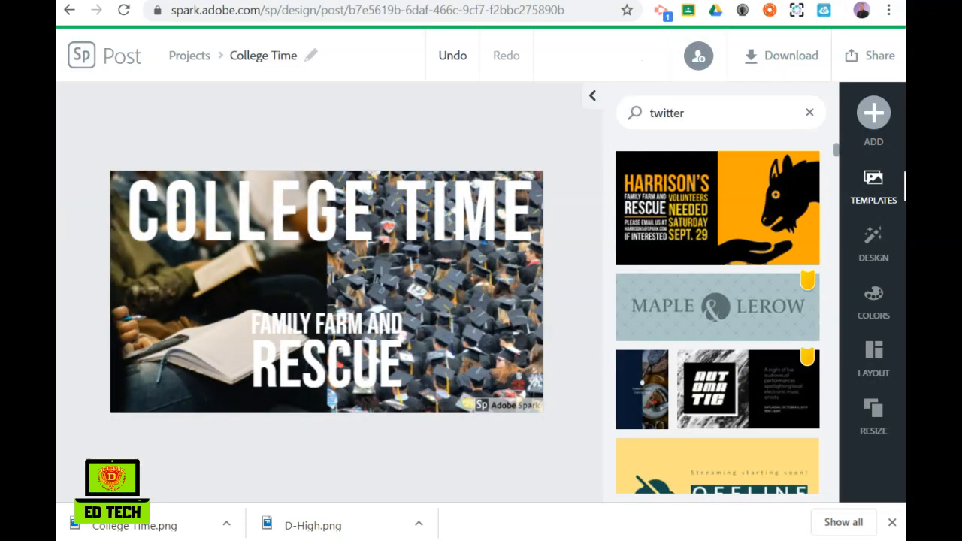
{"action": "left_click", "coordinate": [188, 59]}
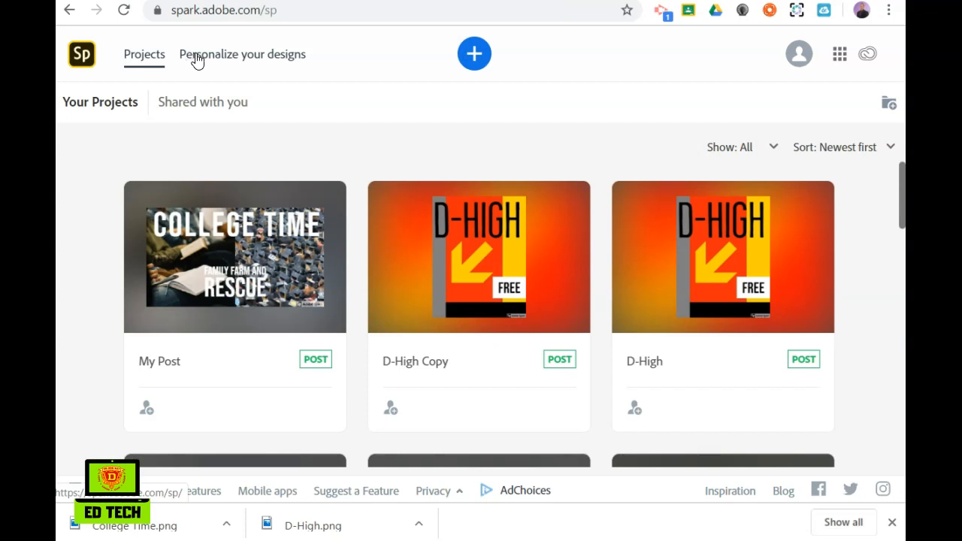
{"action": "left_click", "coordinate": [474, 57]}
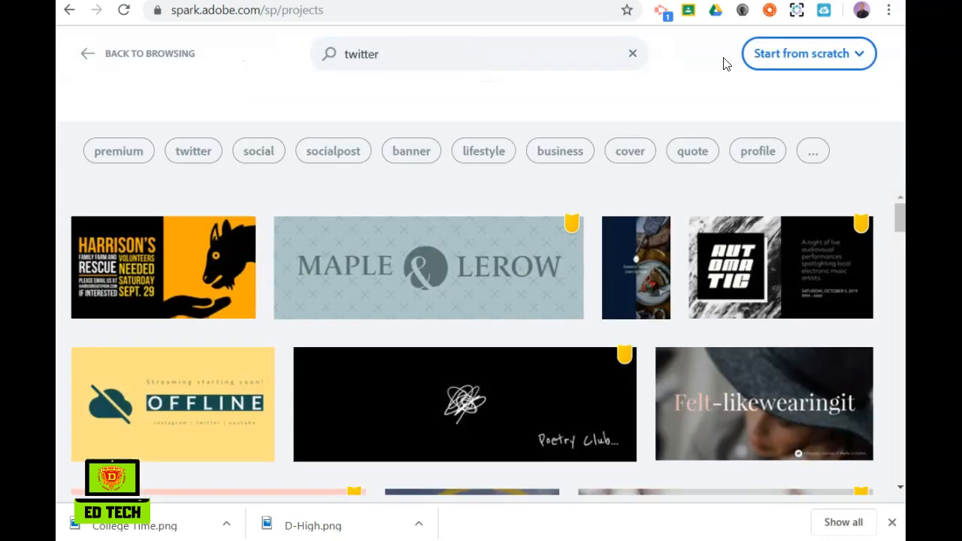
{"action": "left_click", "coordinate": [859, 63]}
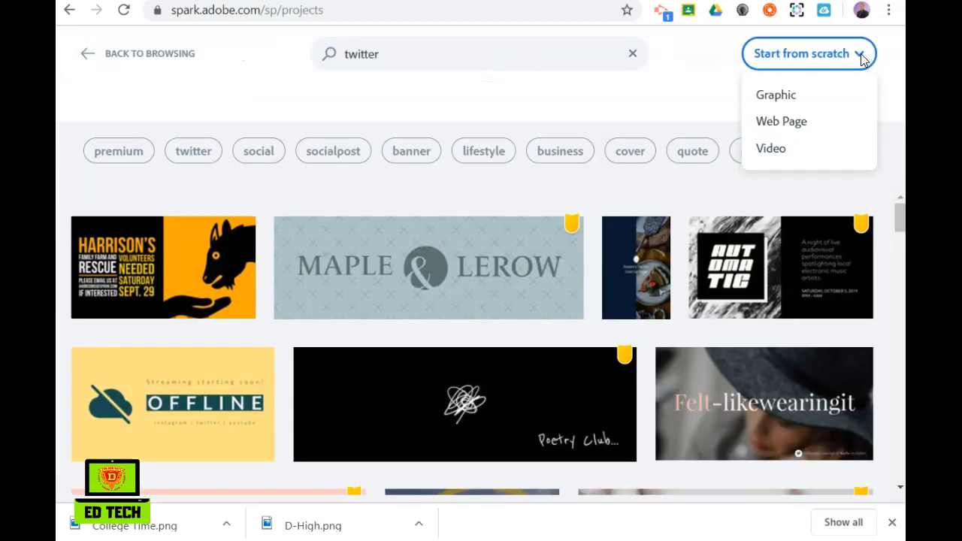
{"action": "left_click", "coordinate": [805, 95]}
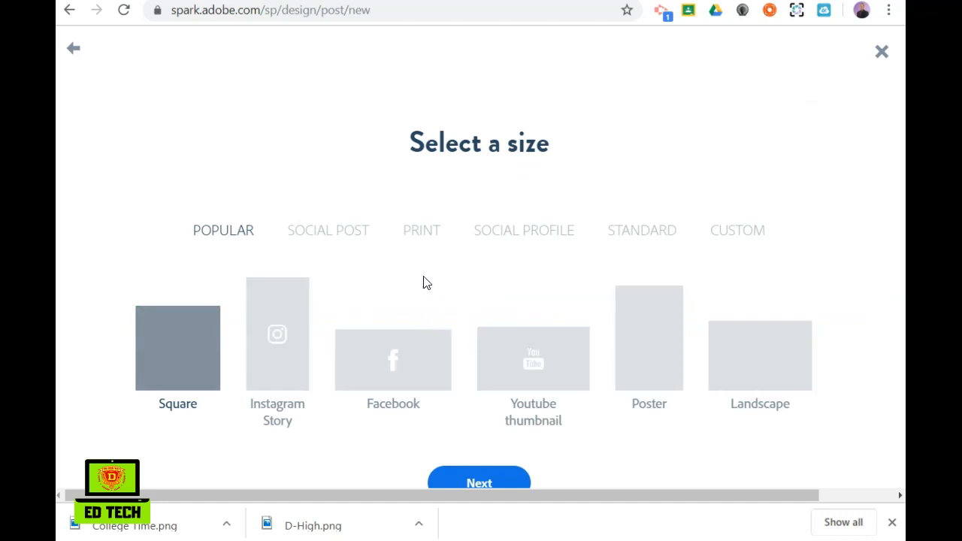
Look through the social post sizes and choose the 8.5 x 11 in Letter print size for the graphic.
{"action": "left_click", "coordinate": [319, 236]}
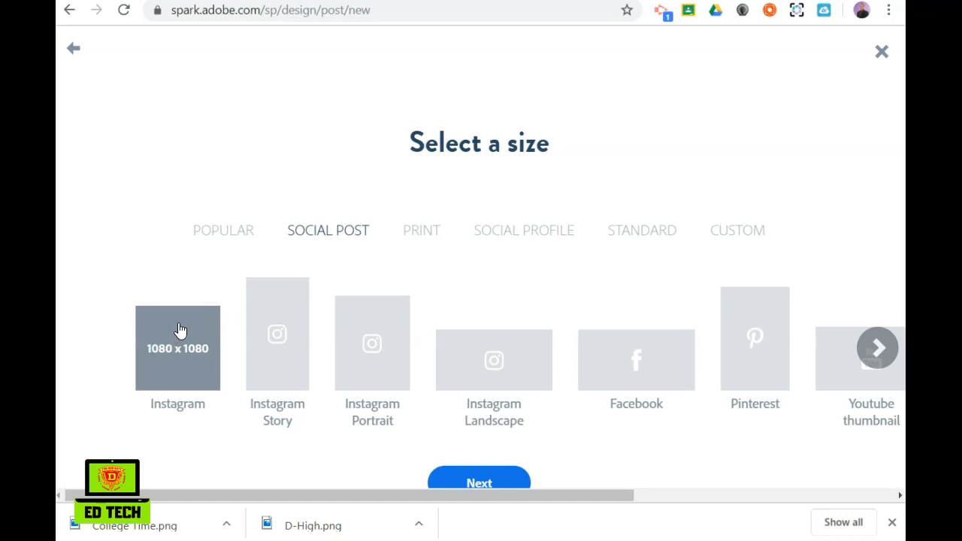
{"action": "left_click", "coordinate": [422, 235]}
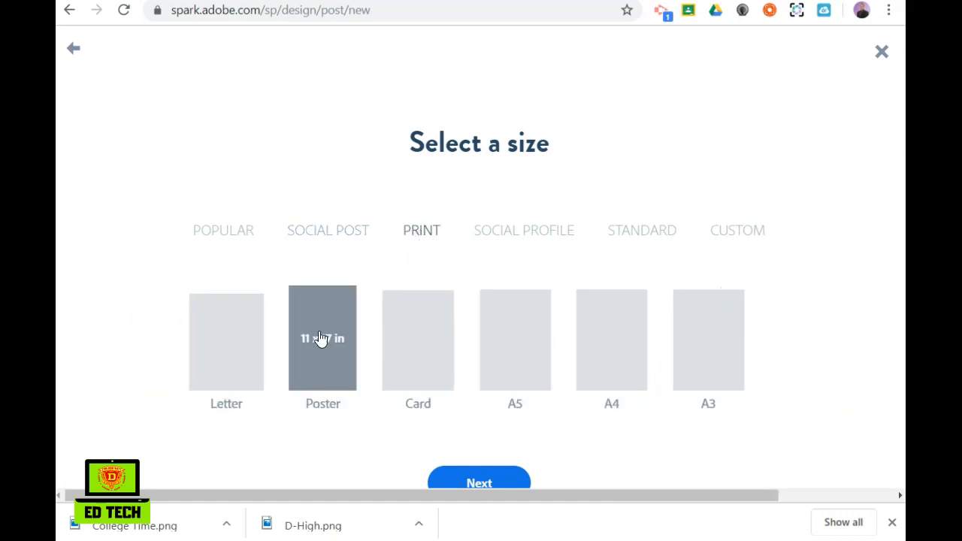
{"action": "left_click", "coordinate": [231, 350]}
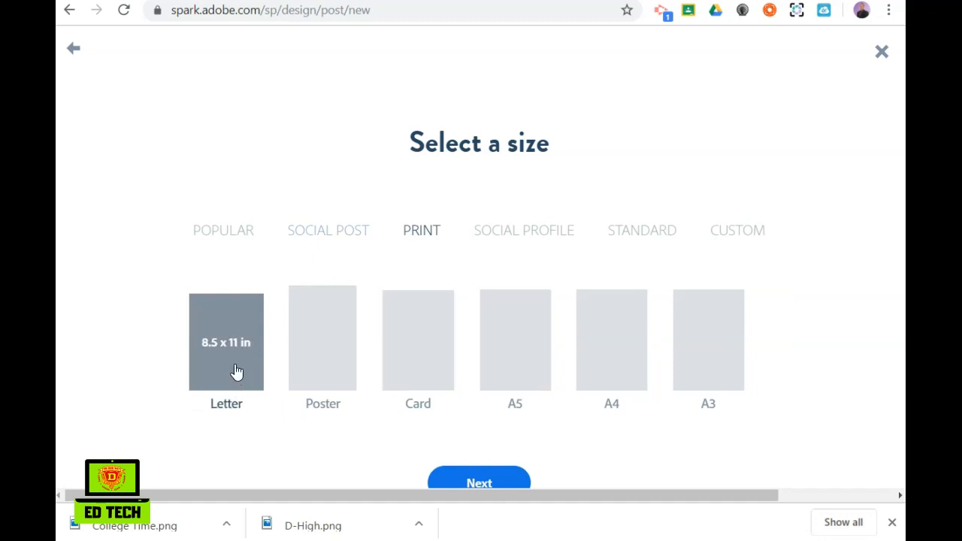
{"action": "left_click", "coordinate": [467, 481]}
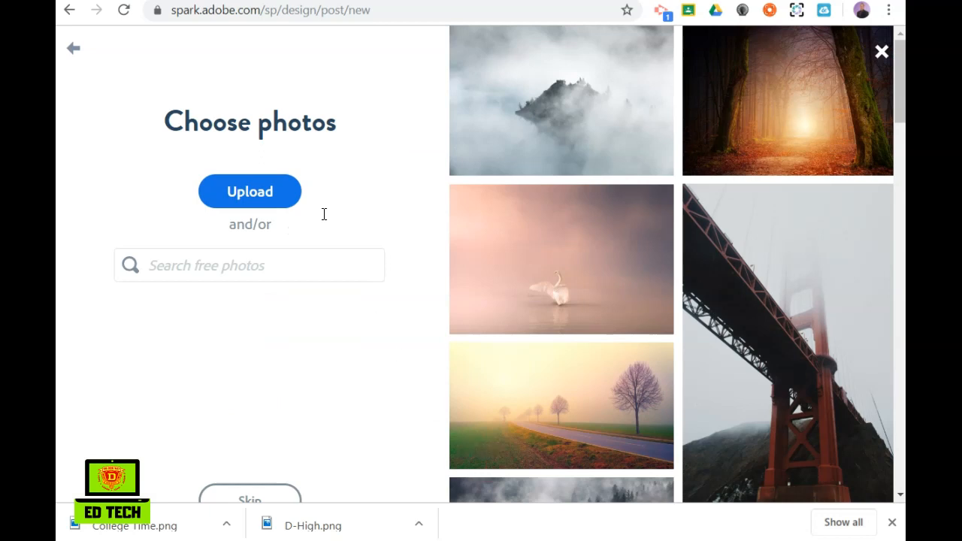
Browse the suggested starter photos, dismiss the browser's downloads bar and continue without choosing a photo.
{"action": "left_click_drag", "start_coordinate": [897, 74], "coordinate": [897, 84]}
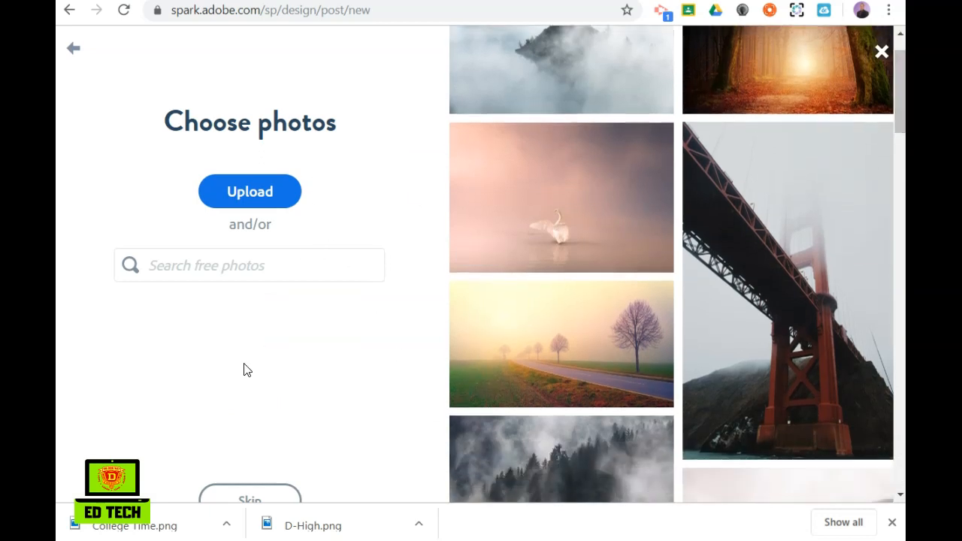
{"action": "left_click", "coordinate": [891, 521]}
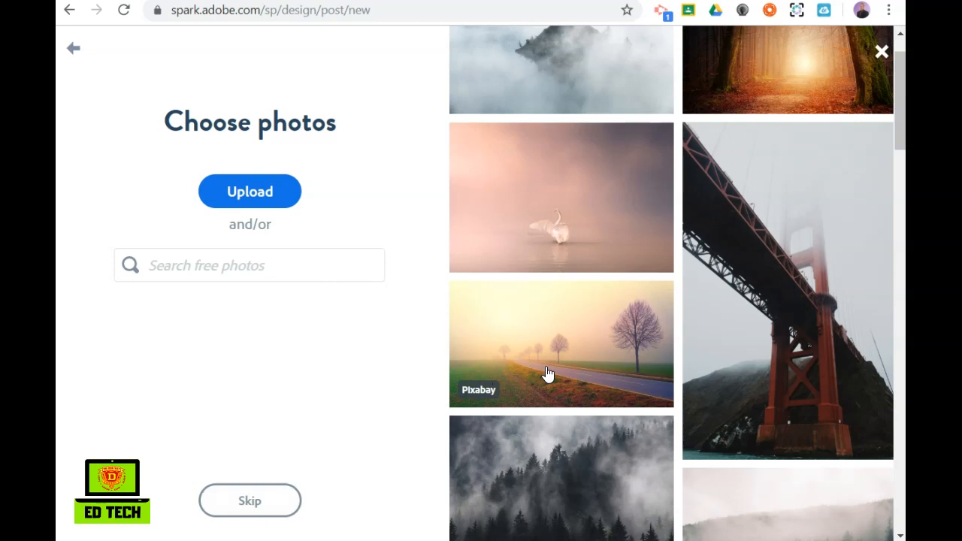
{"action": "scroll", "coordinate": [548, 368], "scroll_direction": "up", "scroll_amount": 1}
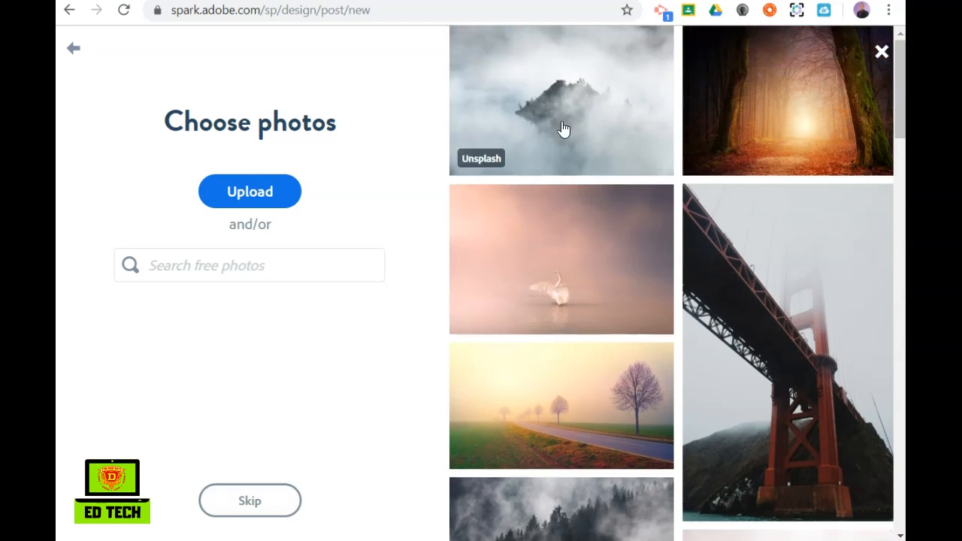
{"action": "left_click", "coordinate": [240, 505]}
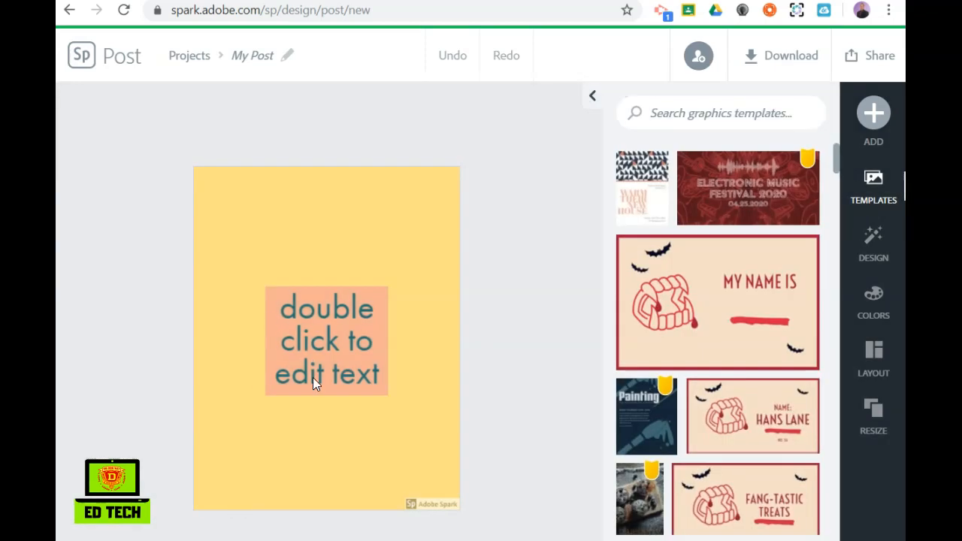
Delete the placeholder text from the page and fill the background with white.
{"action": "left_click", "coordinate": [328, 359]}
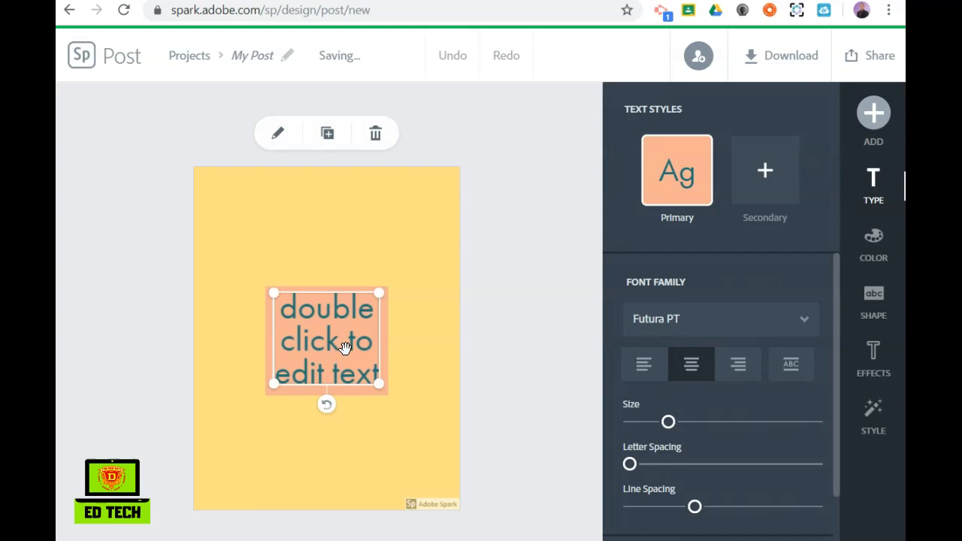
{"action": "key", "text": "Delete"}
{"action": "left_click", "coordinate": [412, 305]}
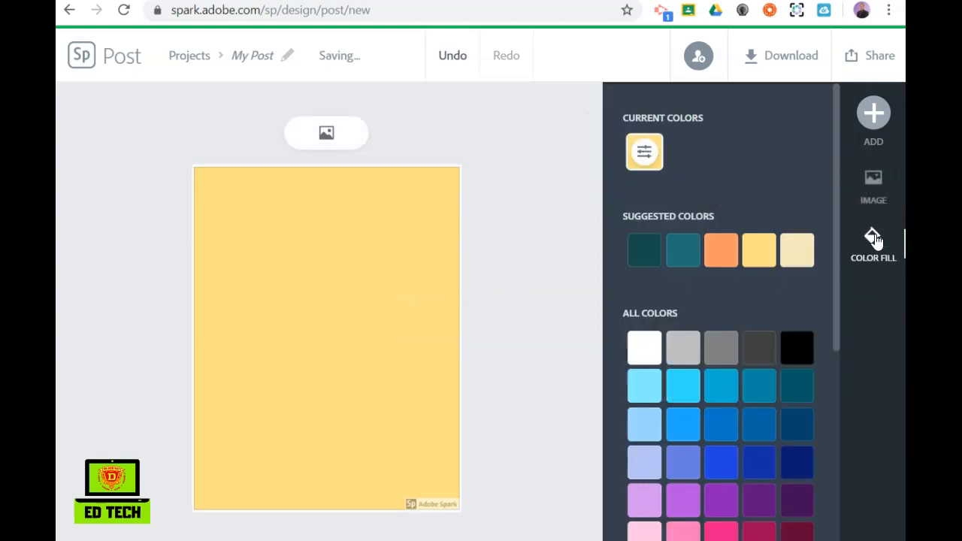
{"action": "left_click", "coordinate": [651, 332]}
{"action": "left_click", "coordinate": [515, 250]}
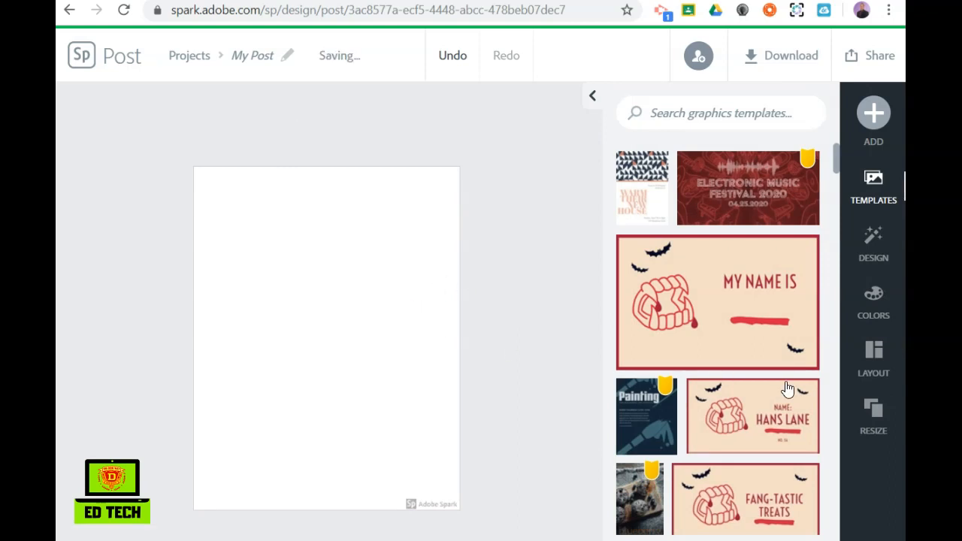
Apply the four-cell layout with three small cells stacked beside one tall, wide cell.
{"action": "left_click", "coordinate": [875, 353]}
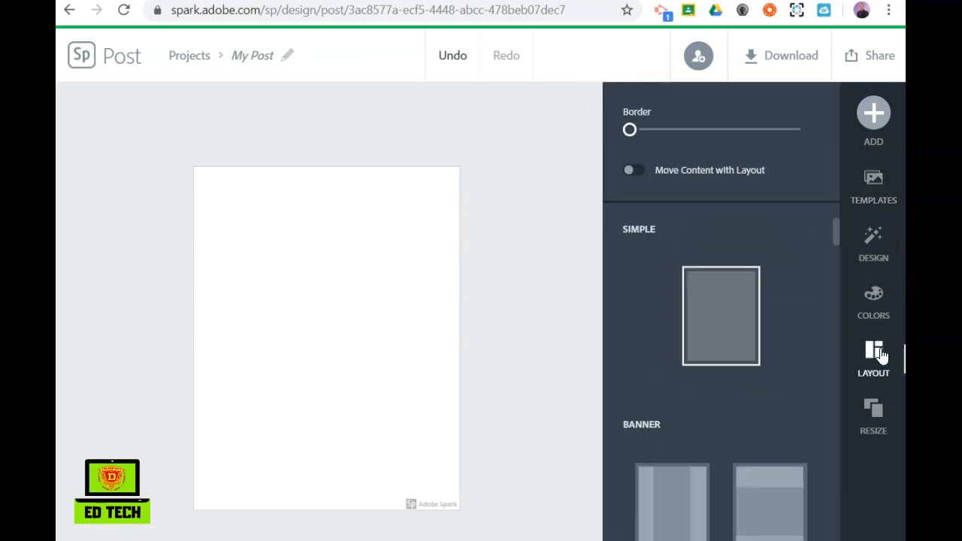
{"action": "scroll", "coordinate": [798, 360], "scroll_direction": "down", "scroll_amount": 10}
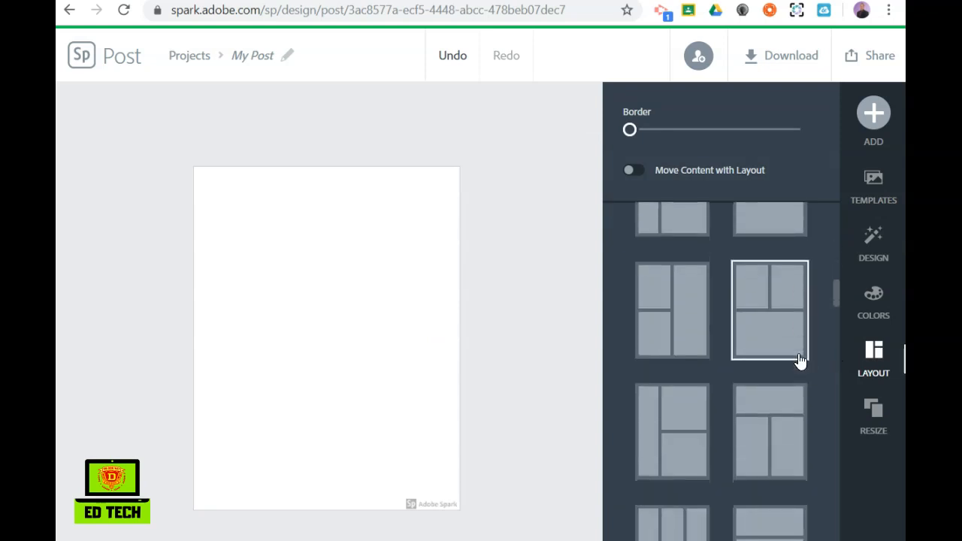
{"action": "scroll", "coordinate": [800, 364], "scroll_direction": "up", "scroll_amount": 1}
{"action": "scroll", "coordinate": [668, 349], "scroll_direction": "down", "scroll_amount": 2}
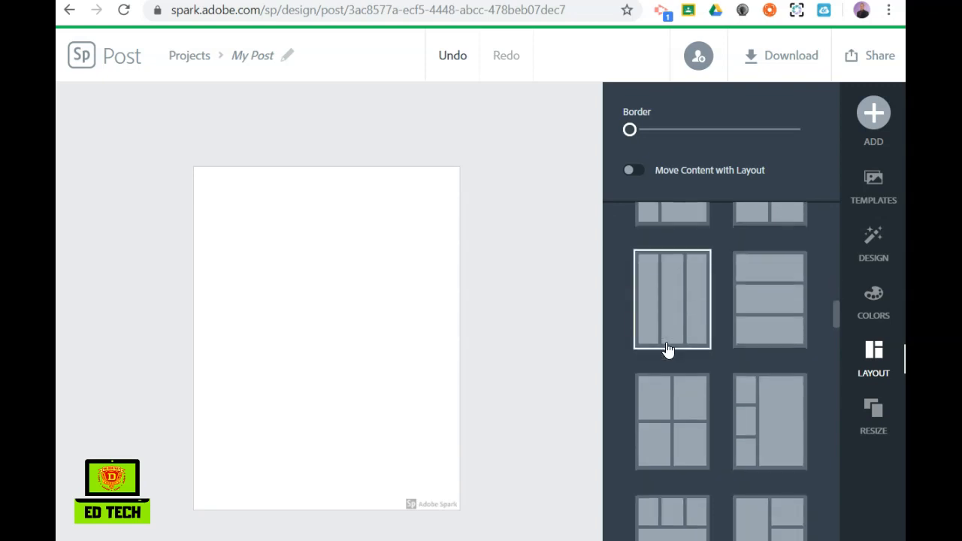
{"action": "scroll", "coordinate": [668, 348], "scroll_direction": "up", "scroll_amount": 1}
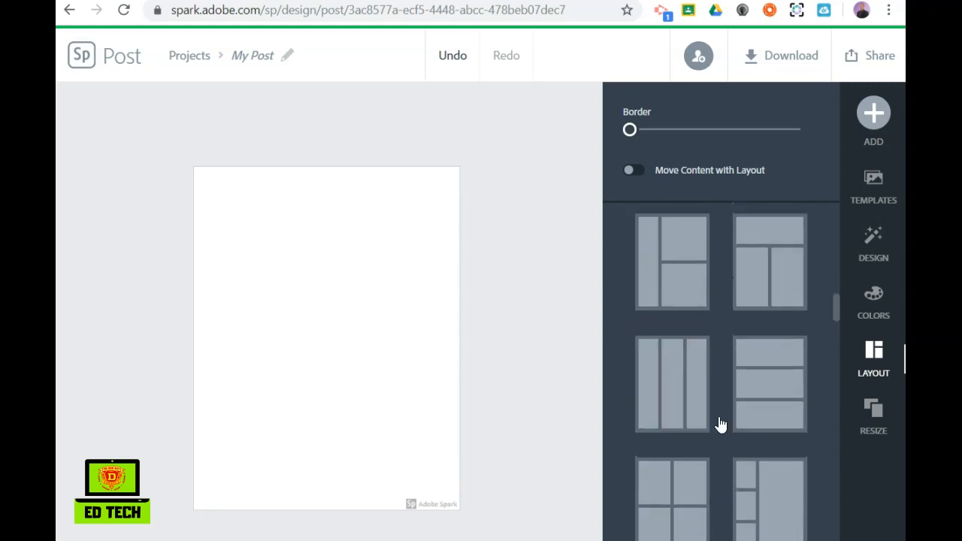
{"action": "left_click", "coordinate": [777, 520]}
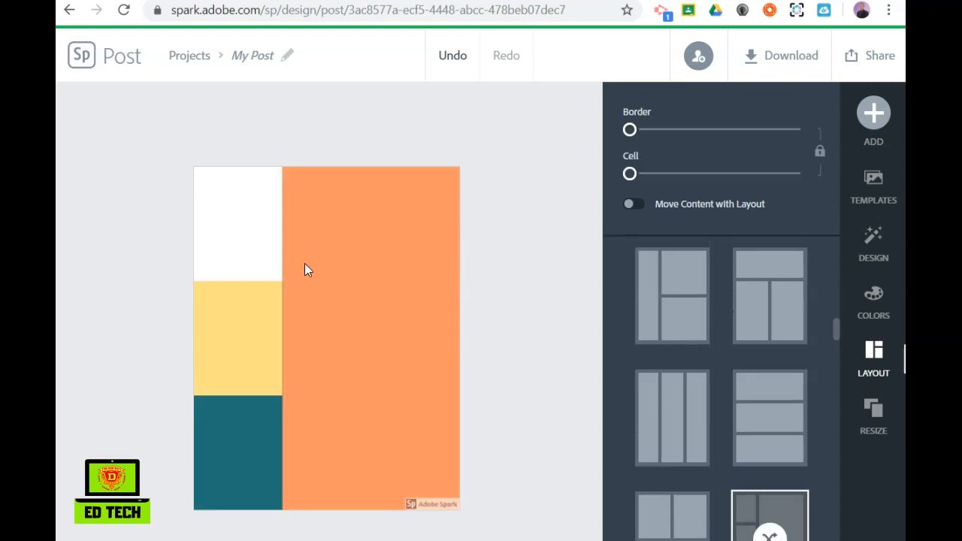
Search the free photos for High School and fill the white upper cell with the photo of the athlete leaning on a bench.
{"action": "left_click", "coordinate": [229, 221]}
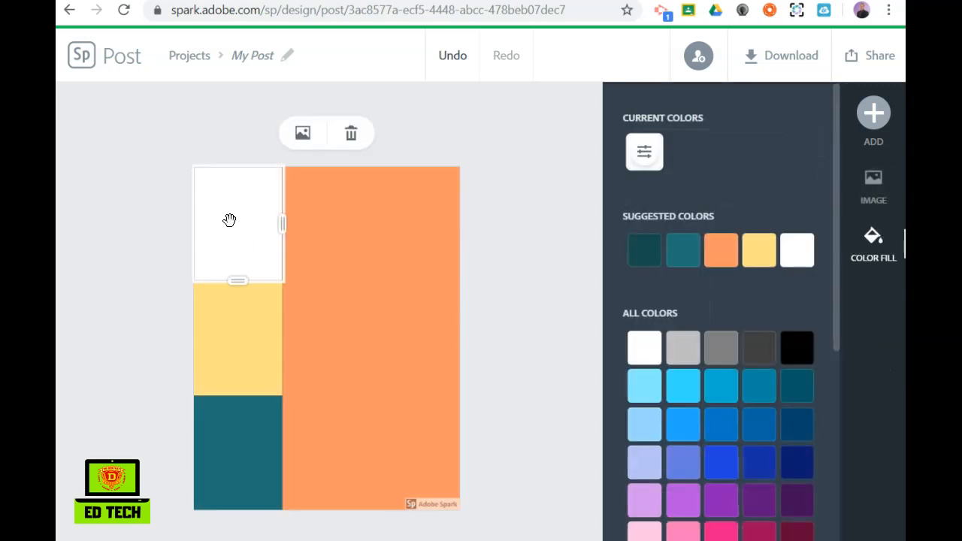
{"action": "left_click", "coordinate": [303, 133]}
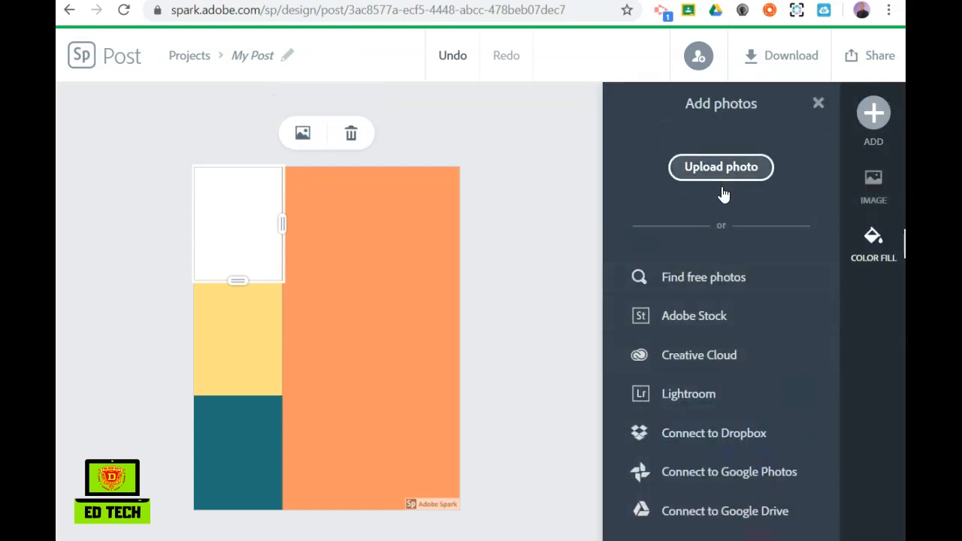
{"action": "left_click", "coordinate": [716, 280]}
{"action": "double_click", "coordinate": [713, 141]}
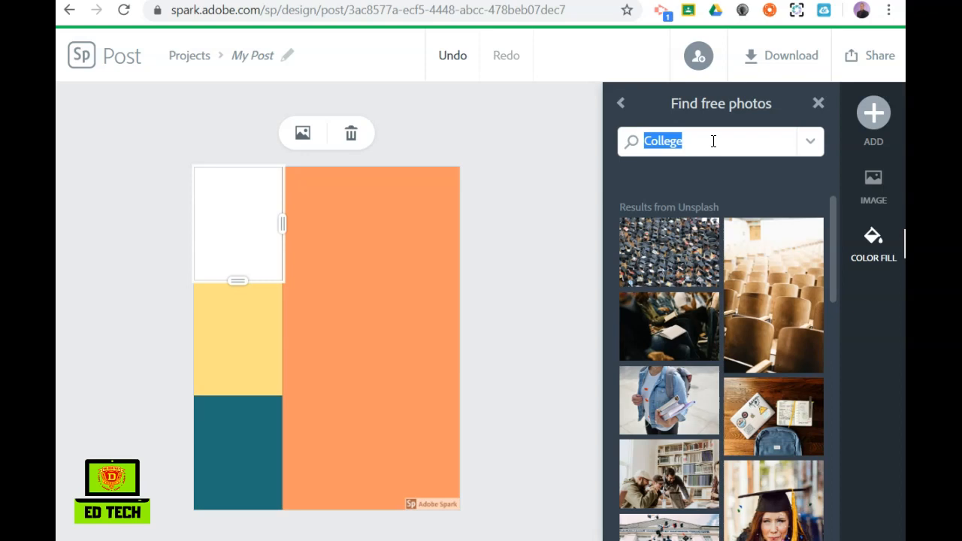
{"action": "type", "text": "High School"}
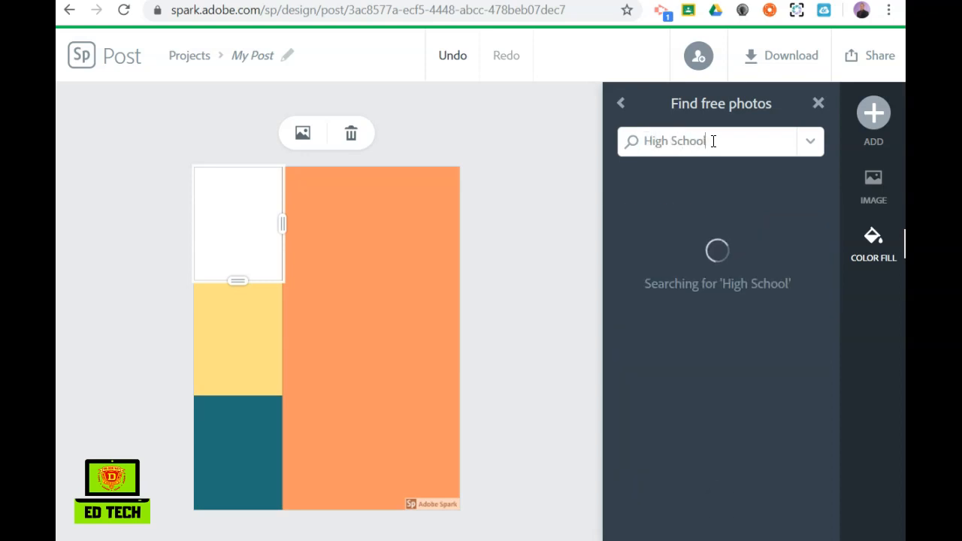
{"action": "scroll", "coordinate": [713, 284], "scroll_direction": "down", "scroll_amount": 3}
{"action": "scroll", "coordinate": [713, 288], "scroll_direction": "up", "scroll_amount": 2}
{"action": "left_click", "coordinate": [671, 251]}
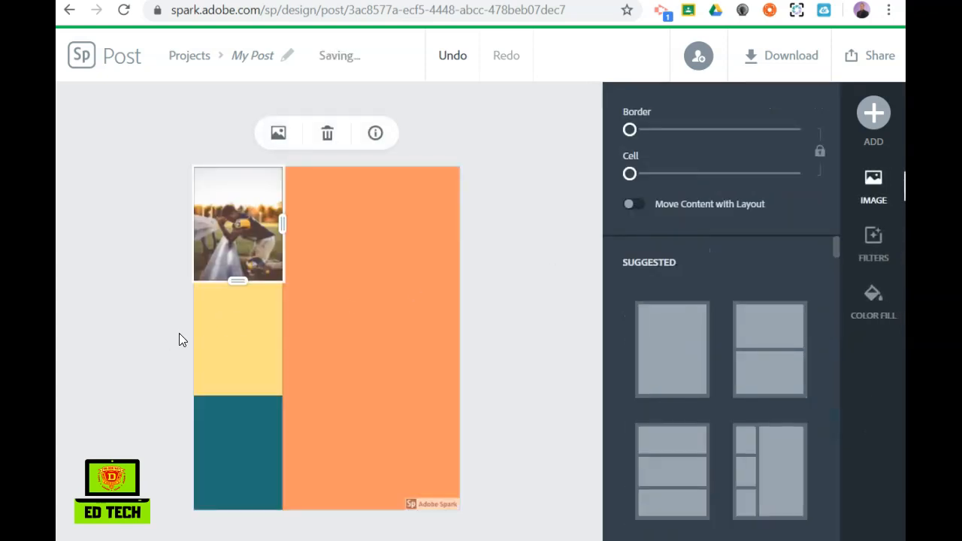
Fill the yellow middle cell with the High School photo of the student in a denim jacket holding books.
{"action": "left_click", "coordinate": [234, 339]}
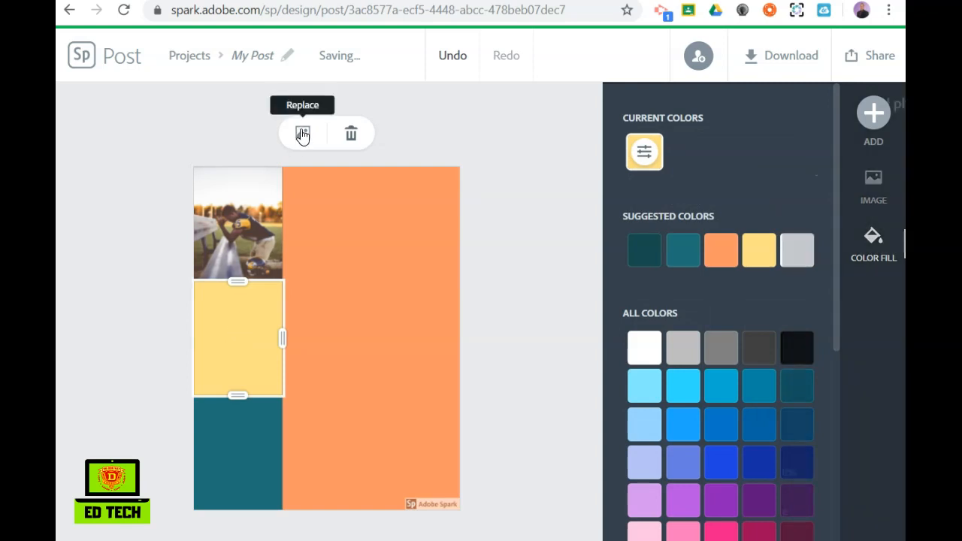
{"action": "left_click", "coordinate": [303, 135]}
{"action": "left_click", "coordinate": [701, 284]}
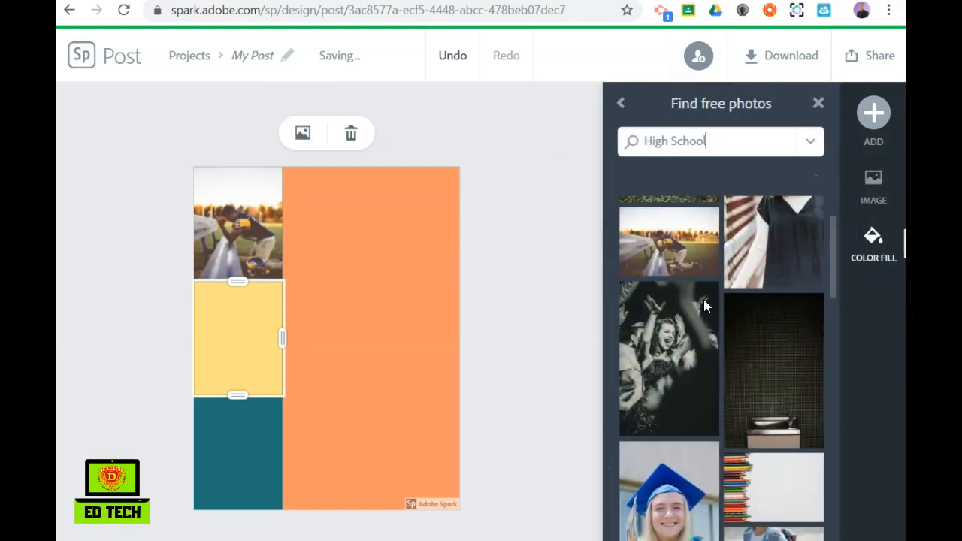
{"action": "scroll", "coordinate": [703, 304], "scroll_direction": "down", "scroll_amount": 3}
{"action": "left_click", "coordinate": [774, 306]}
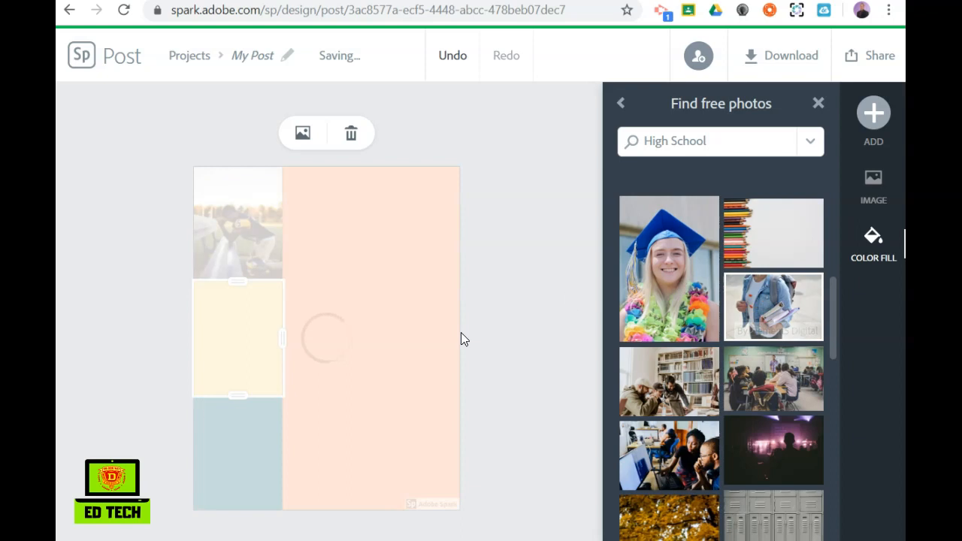
Fill the teal lower cell with the photo of two people working together at a computer.
{"action": "left_click", "coordinate": [239, 466]}
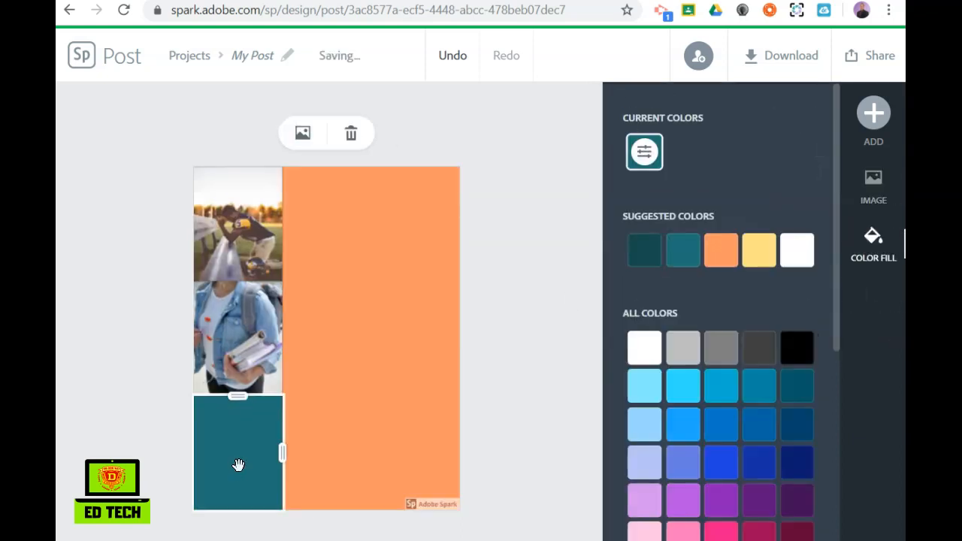
{"action": "left_click", "coordinate": [304, 133]}
{"action": "left_click", "coordinate": [687, 278]}
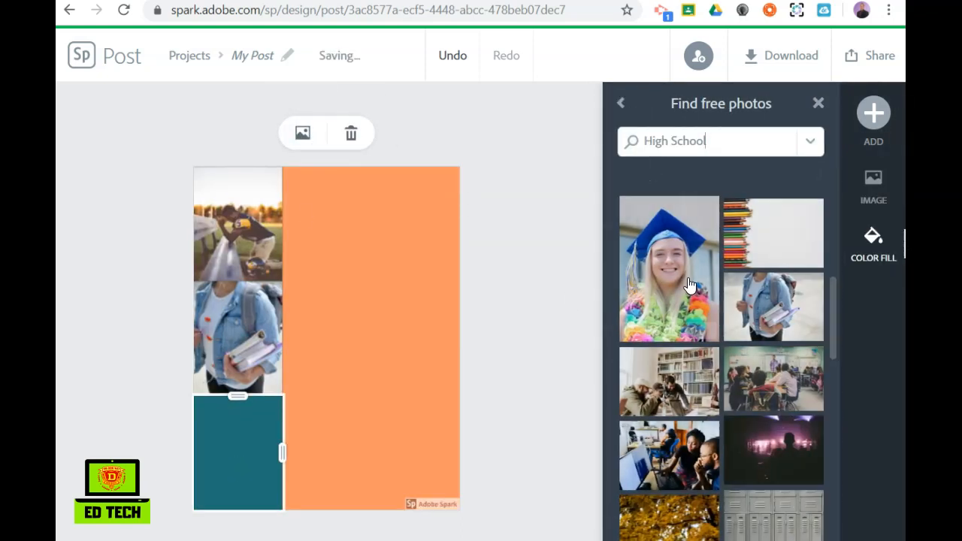
{"action": "scroll", "coordinate": [689, 284], "scroll_direction": "down", "scroll_amount": 2}
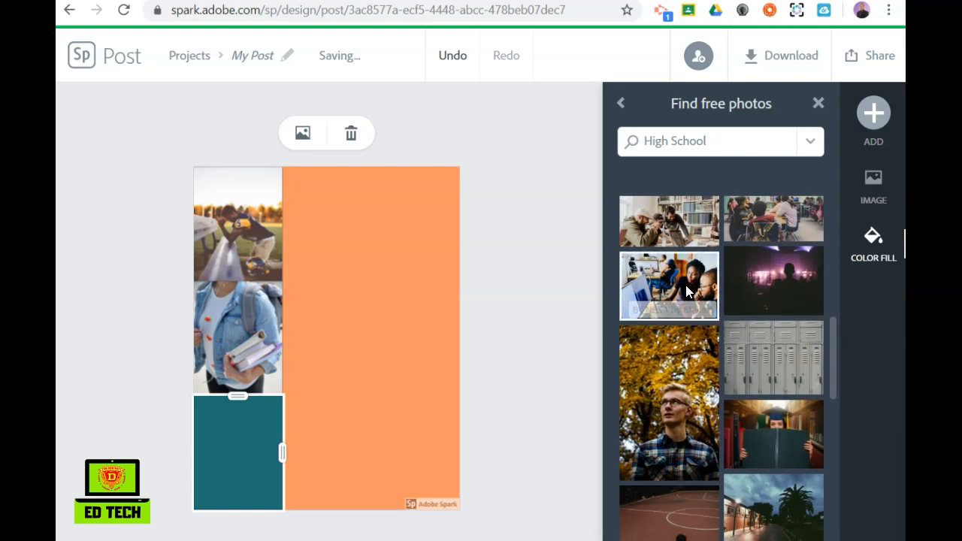
{"action": "left_click", "coordinate": [687, 291]}
Widen the photo column to about half the page and reposition the athlete and denim-jacket photos within their cells.
{"action": "left_click_drag", "start_coordinate": [282, 456], "coordinate": [333, 455]}
{"action": "left_click", "coordinate": [260, 229]}
{"action": "left_click_drag", "start_coordinate": [260, 230], "coordinate": [281, 226]}
{"action": "left_click", "coordinate": [248, 323]}
{"action": "left_click_drag", "start_coordinate": [248, 322], "coordinate": [270, 324]}
Fill the tall orange cell beside the photos with black.
{"action": "left_click", "coordinate": [426, 327]}
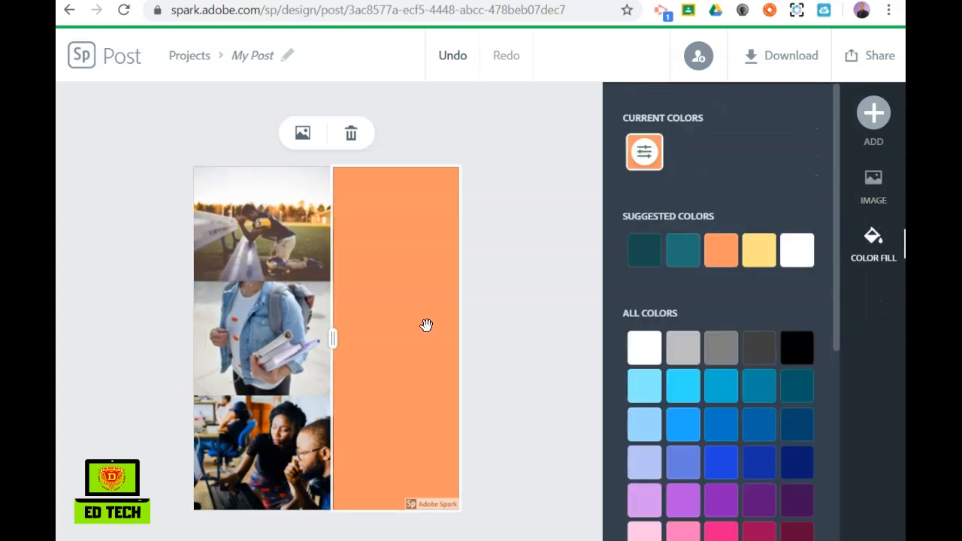
{"action": "left_click", "coordinate": [805, 352]}
{"action": "left_click", "coordinate": [530, 220]}
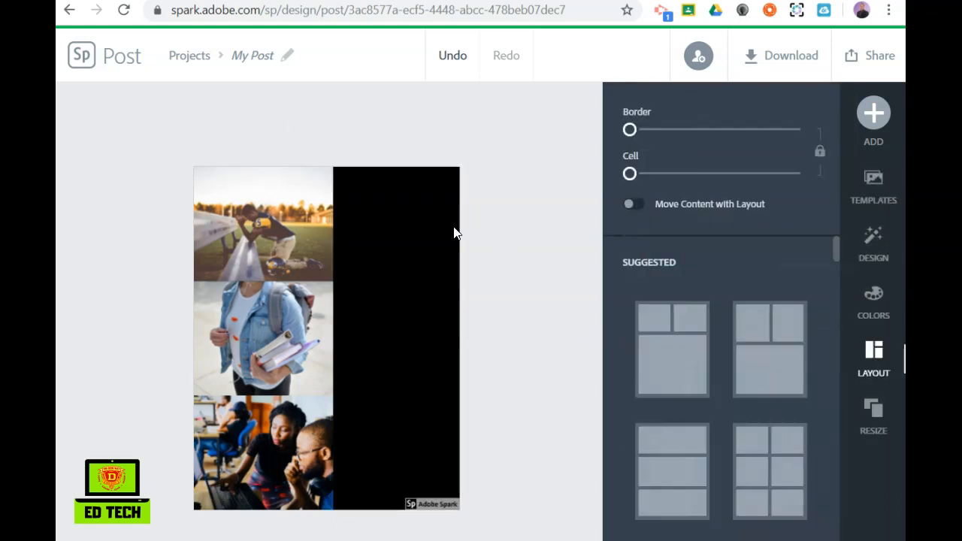
Add text from the Fall Tryouts template at the top of the black cell and rotate it to slope downward.
{"action": "left_click", "coordinate": [873, 112]}
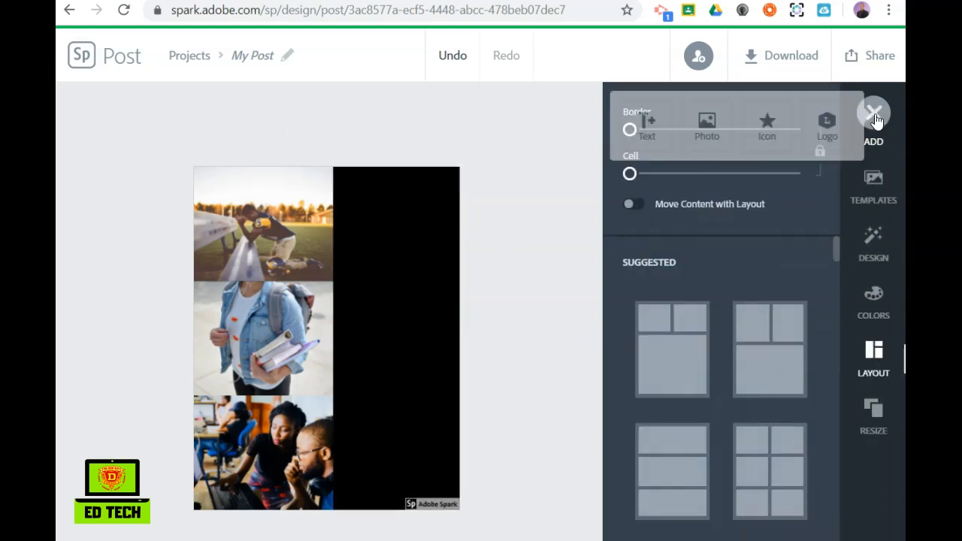
{"action": "left_click", "coordinate": [629, 128]}
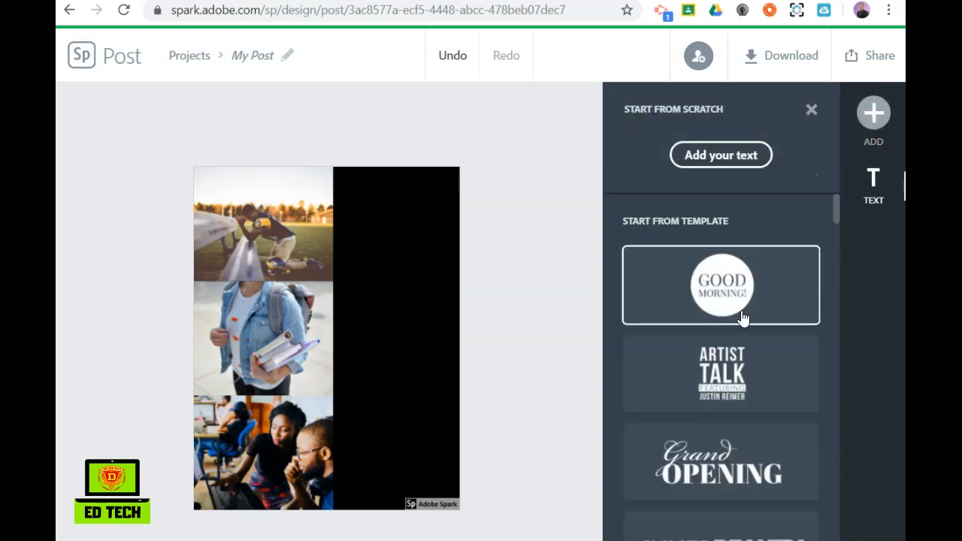
{"action": "scroll", "coordinate": [733, 381], "scroll_direction": "down", "scroll_amount": 3}
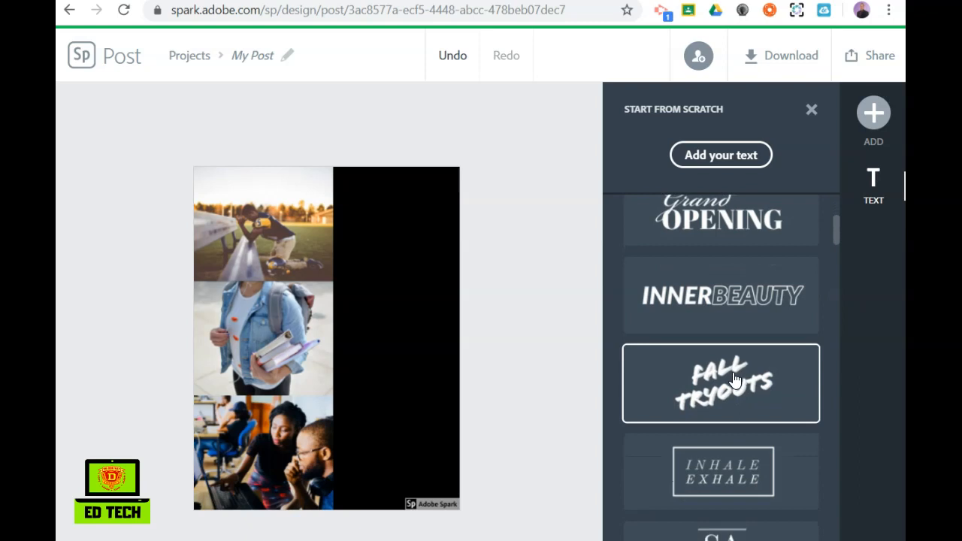
{"action": "scroll", "coordinate": [732, 381], "scroll_direction": "down", "scroll_amount": 1}
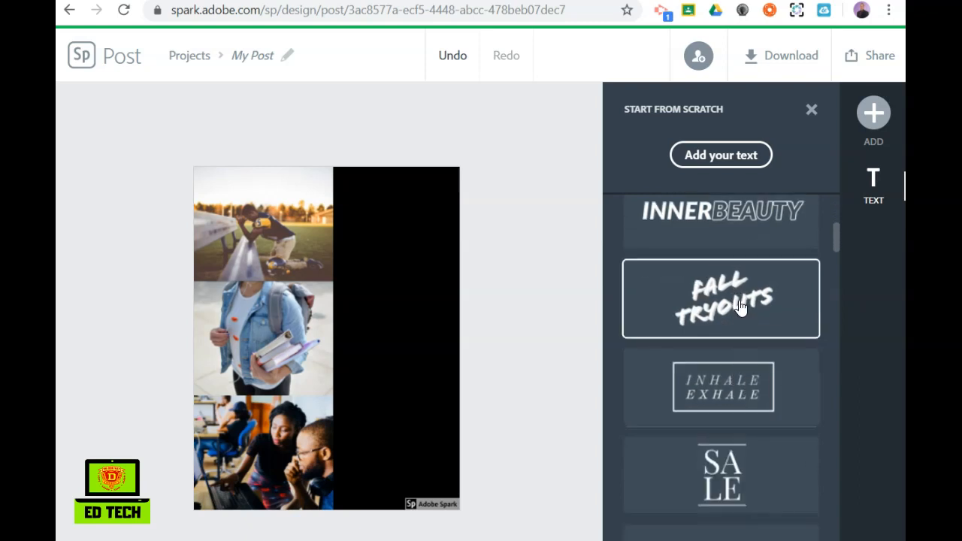
{"action": "left_click", "coordinate": [740, 305]}
{"action": "left_click_drag", "start_coordinate": [403, 332], "coordinate": [404, 209]}
{"action": "left_click_drag", "start_coordinate": [405, 260], "coordinate": [374, 260]}
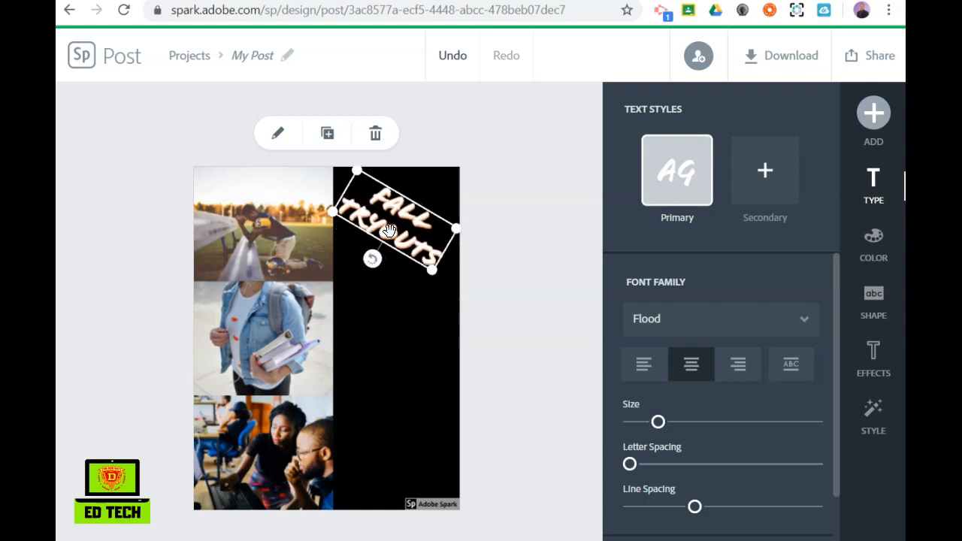
Replace the Fall Tryouts wording with "Welcome Back!".
{"action": "double_click", "coordinate": [397, 227]}
{"action": "triple_click", "coordinate": [399, 225]}
{"action": "type", "text": "Welc"}
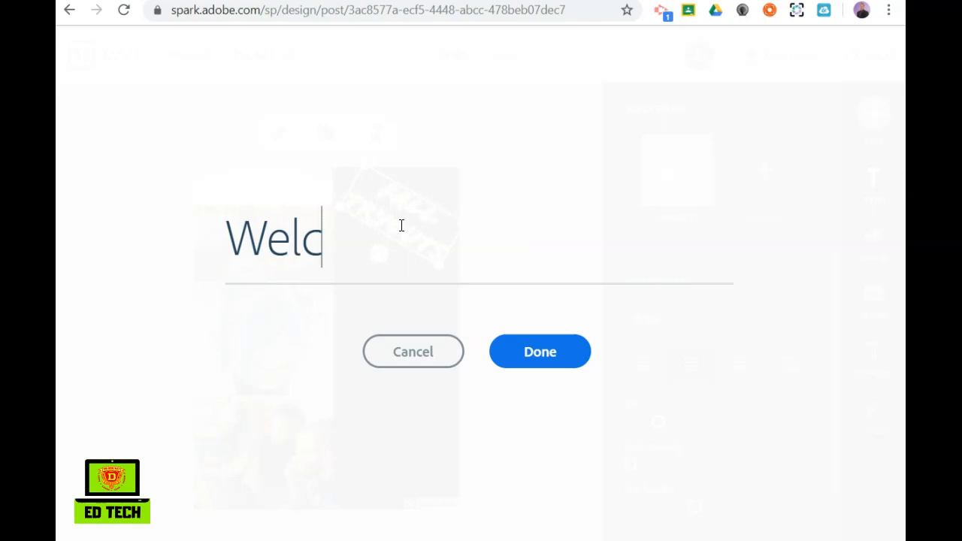
{"action": "type", "text": "ome Back!"}
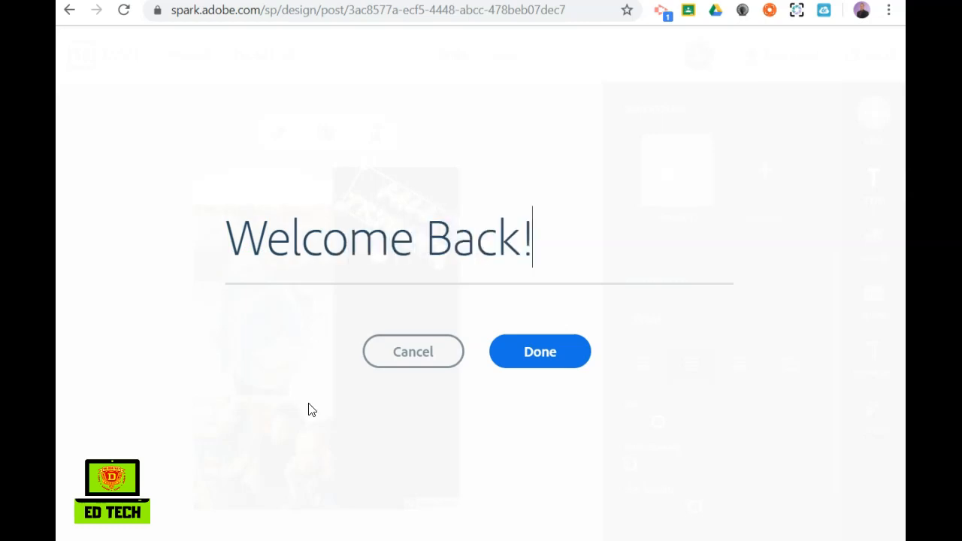
{"action": "left_click", "coordinate": [539, 352]}
{"action": "left_click", "coordinate": [549, 355]}
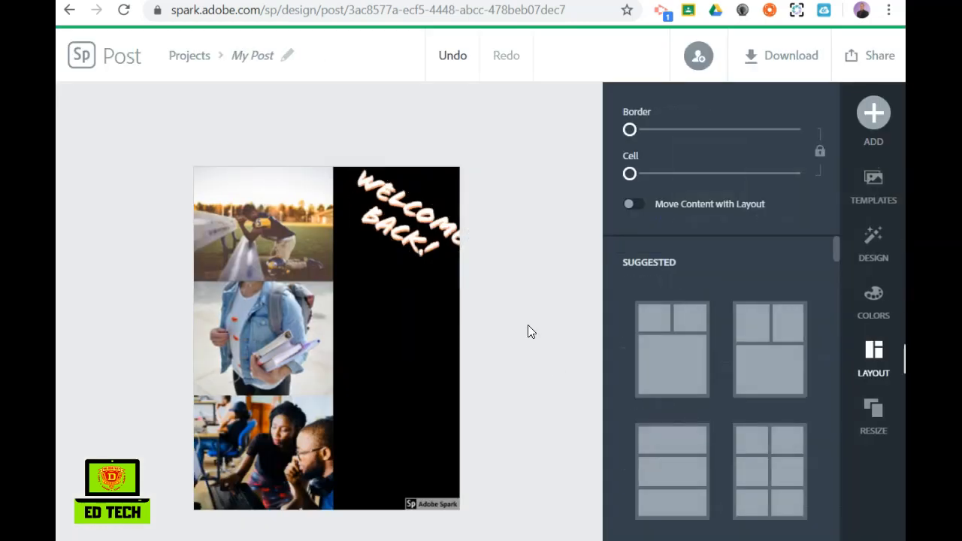
Shrink the Welcome Back! text so it fits inside the width of the black cell.
{"action": "left_click", "coordinate": [412, 244]}
{"action": "left_click_drag", "start_coordinate": [447, 275], "coordinate": [432, 267]}
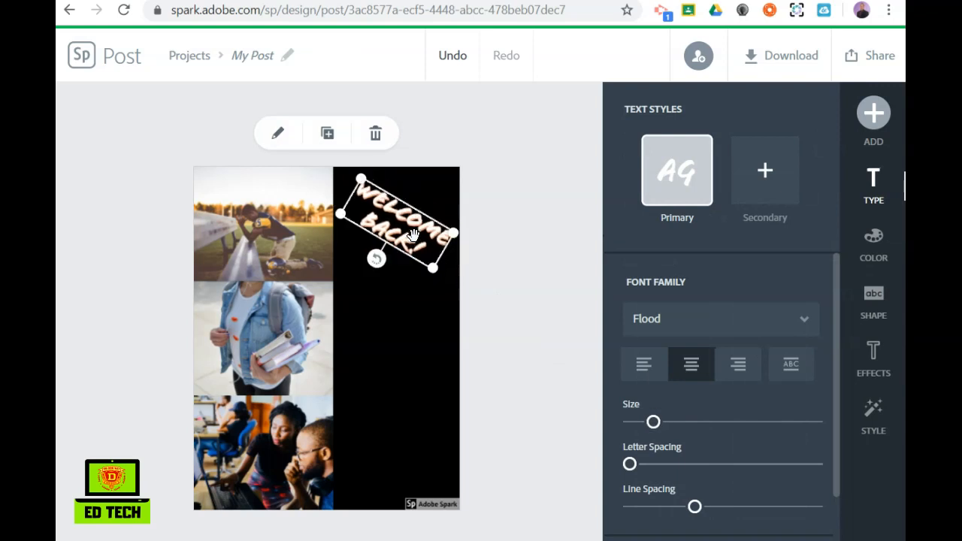
{"action": "left_click", "coordinate": [532, 233]}
Recolor the Welcome Back! text to hot pink.
{"action": "left_click", "coordinate": [412, 226]}
{"action": "left_click", "coordinate": [873, 240]}
{"action": "scroll", "coordinate": [786, 375], "scroll_direction": "down", "scroll_amount": 5}
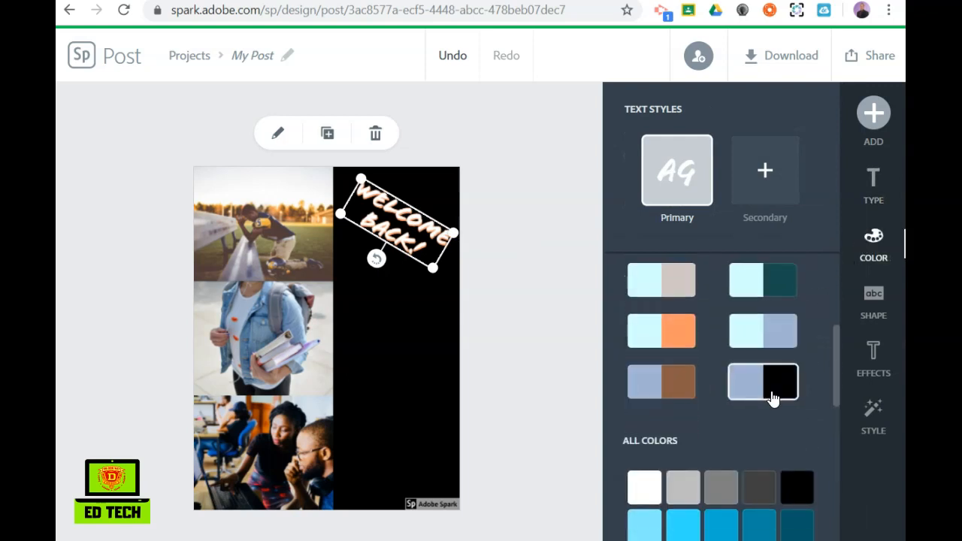
{"action": "scroll", "coordinate": [767, 395], "scroll_direction": "down", "scroll_amount": 3}
{"action": "left_click", "coordinate": [722, 509]}
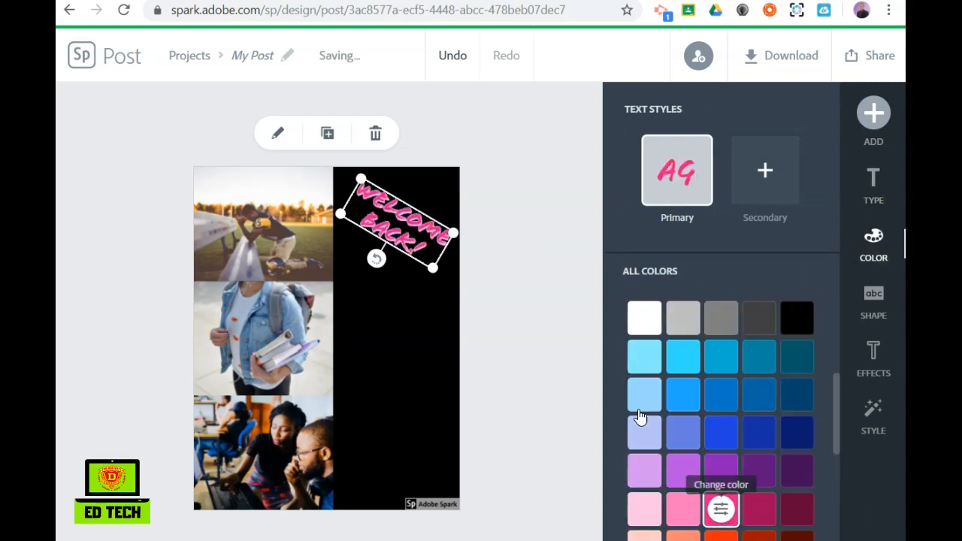
{"action": "left_click", "coordinate": [516, 269]}
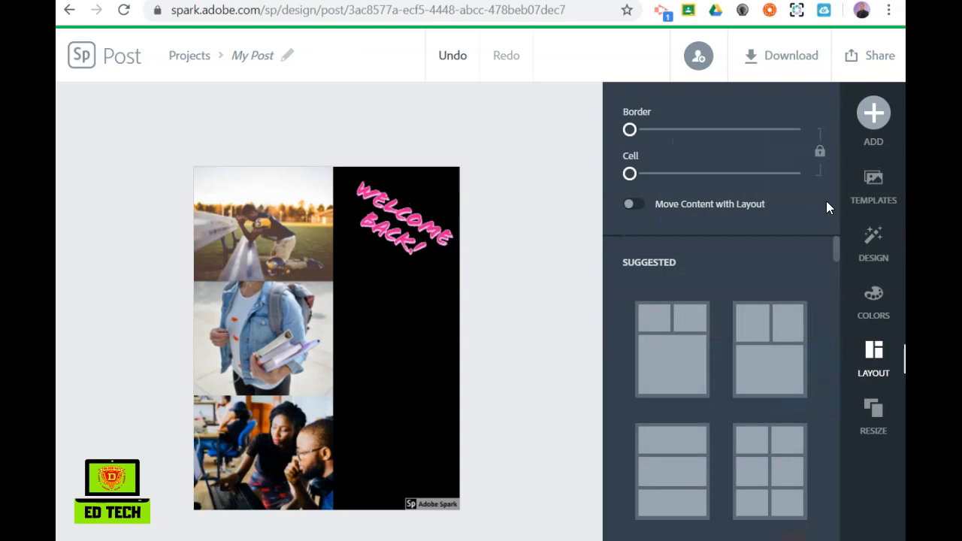
Add a second text element to the page from the 20% OFF template.
{"action": "left_click", "coordinate": [873, 113]}
{"action": "left_click", "coordinate": [630, 127]}
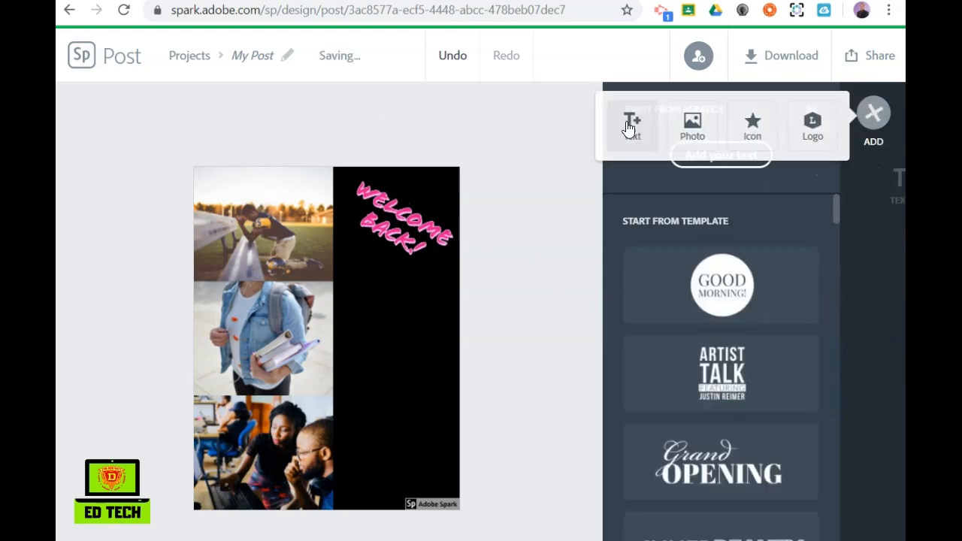
{"action": "scroll", "coordinate": [722, 343], "scroll_direction": "down", "scroll_amount": 10}
{"action": "scroll", "coordinate": [722, 351], "scroll_direction": "down", "scroll_amount": 6}
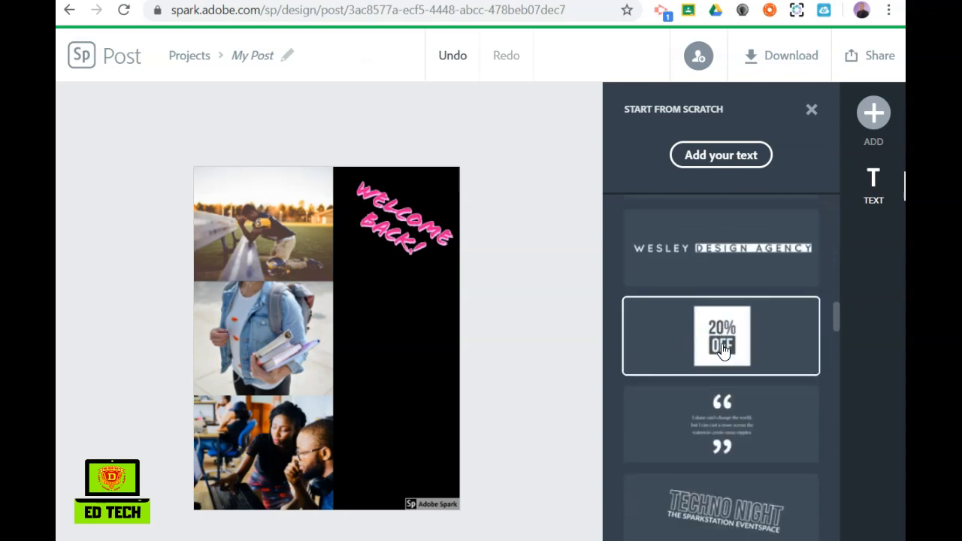
{"action": "left_click", "coordinate": [722, 351]}
Replace the 20% OFF wording with "Sept 1st".
{"action": "double_click", "coordinate": [389, 333]}
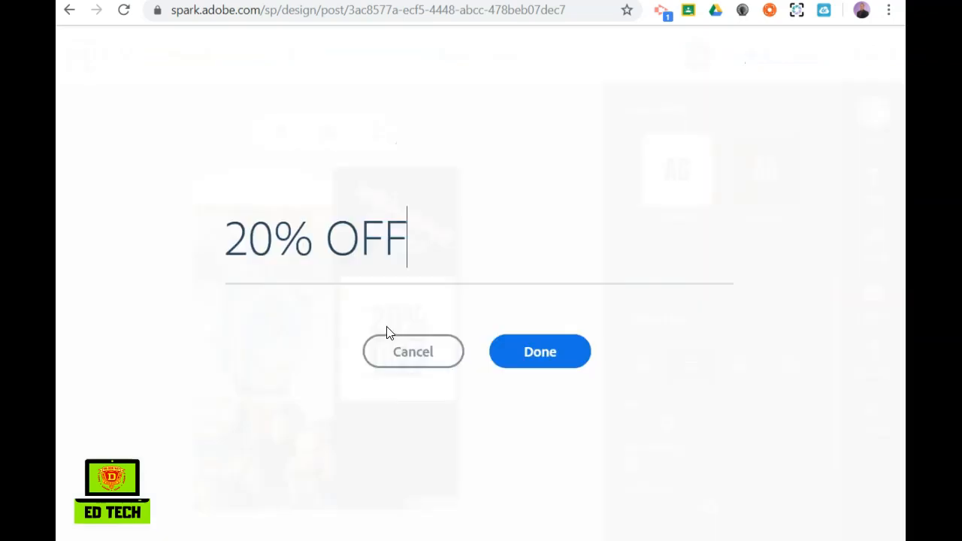
{"action": "triple_click", "coordinate": [392, 225]}
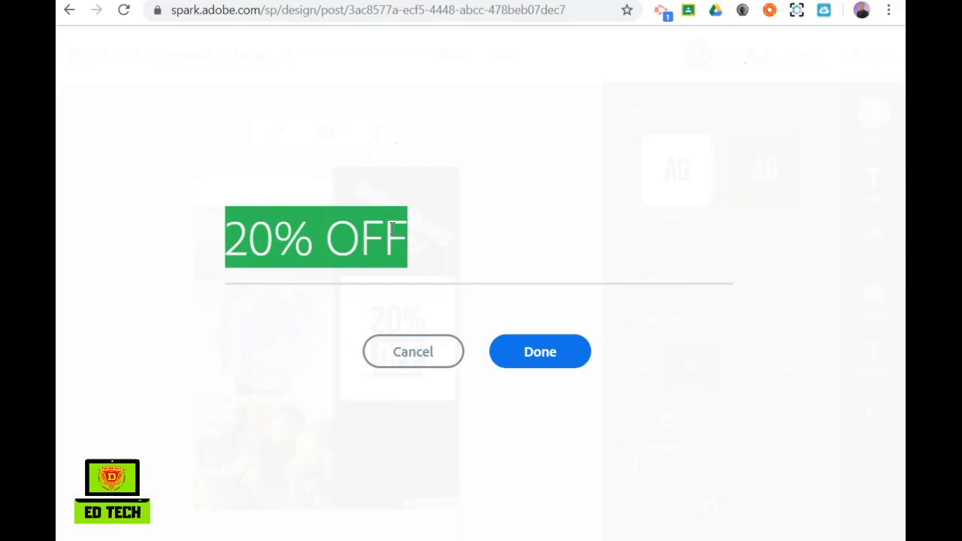
{"action": "type", "text": "Sept 1"}
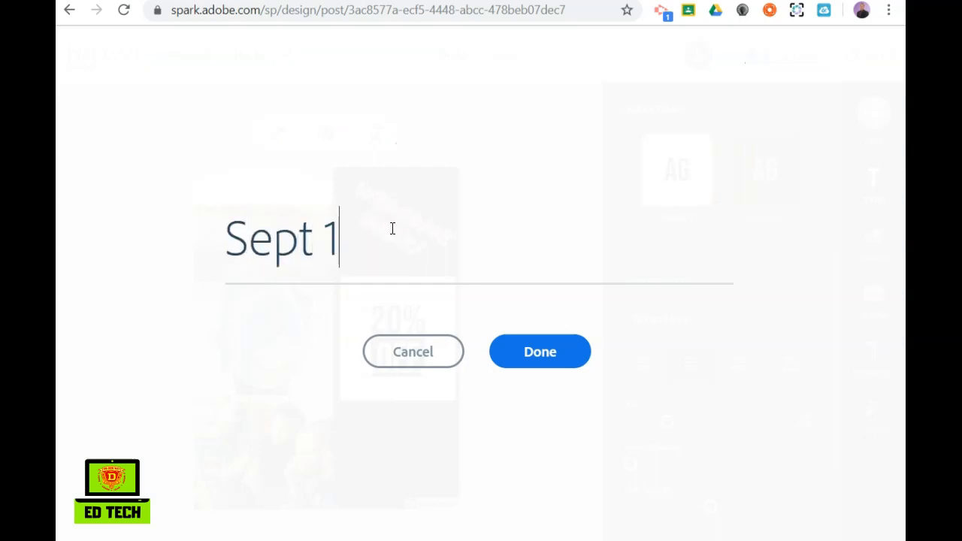
{"action": "type", "text": "sty"}
{"action": "key", "text": "BackSpace"}
{"action": "left_click", "coordinate": [565, 367]}
Move the Sept 1st block to the bottom of the black cell and shrink it slightly to fit.
{"action": "left_click_drag", "start_coordinate": [409, 329], "coordinate": [406, 447]}
{"action": "left_click_drag", "start_coordinate": [369, 414], "coordinate": [360, 389]}
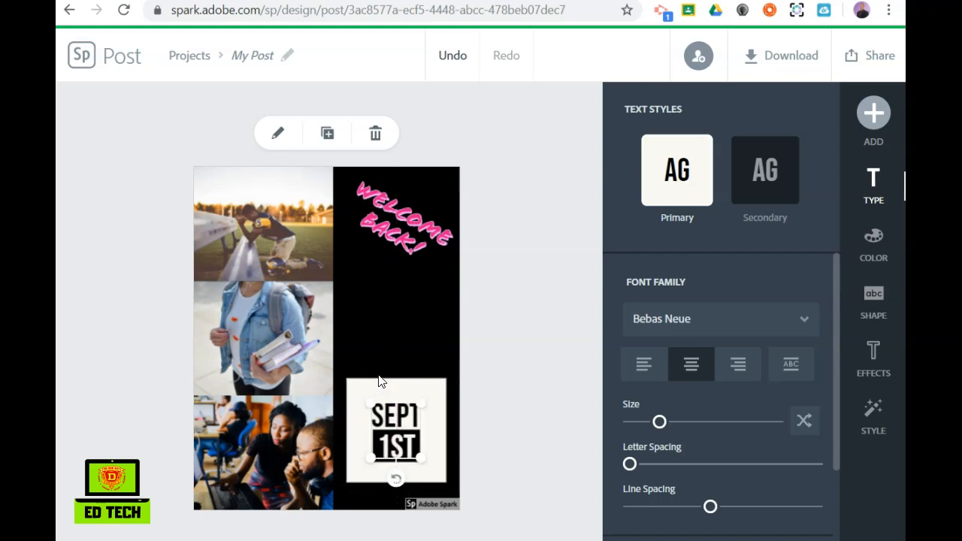
{"action": "left_click", "coordinate": [510, 307]}
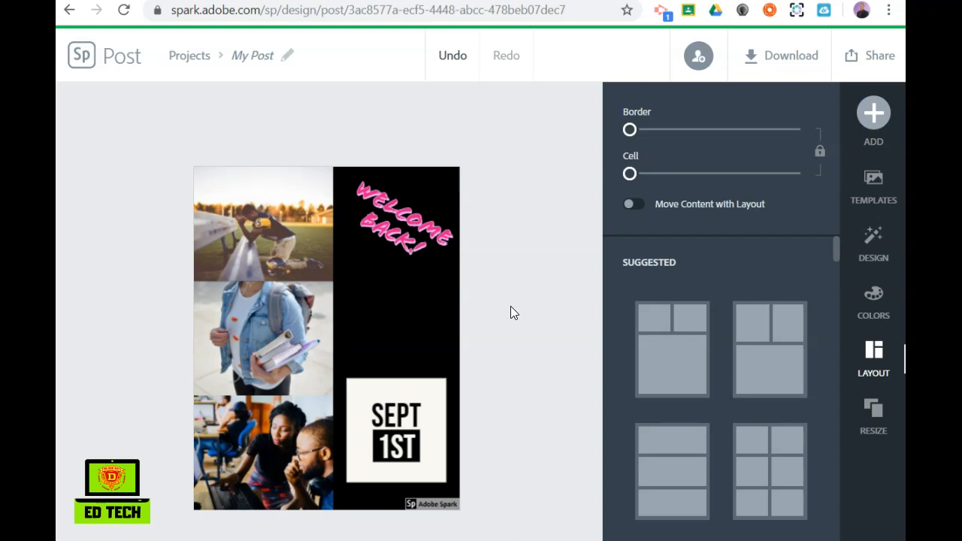
Rename the project as gsdfhsdhsdfh and switch to the General presentation in Google Slides.
{"action": "left_click", "coordinate": [242, 49]}
{"action": "type", "text": "gsdfhsdhsdfh"}
{"action": "left_click", "coordinate": [499, 128]}
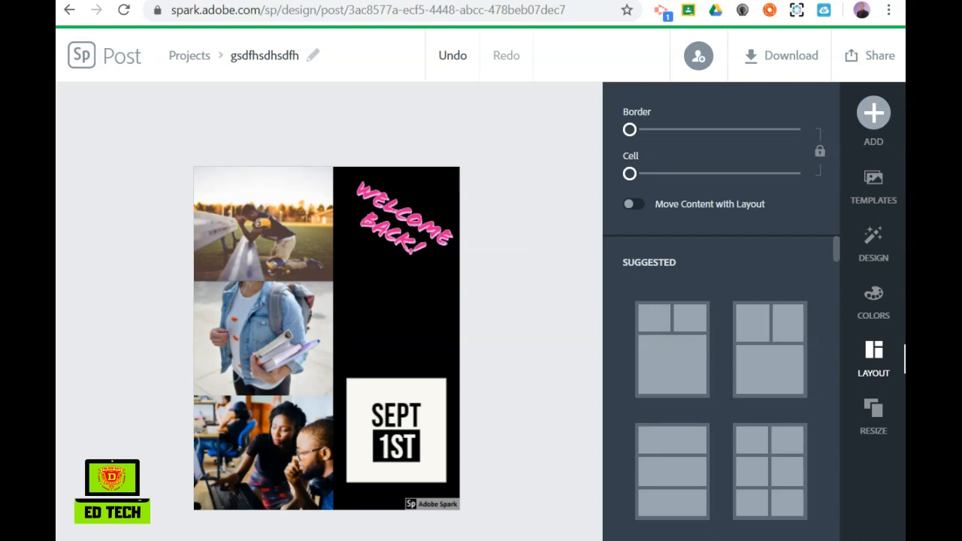
{"action": "left_click", "coordinate": [432, 1]}
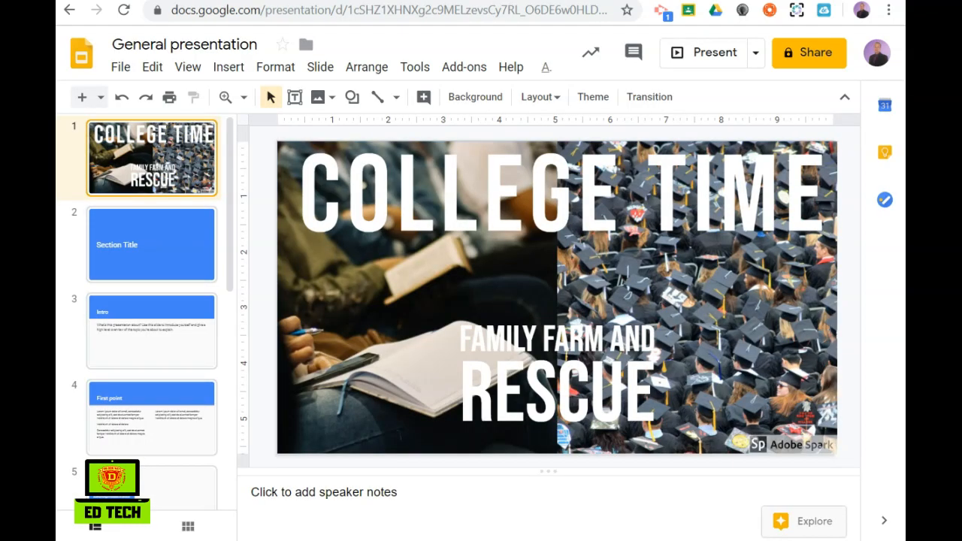